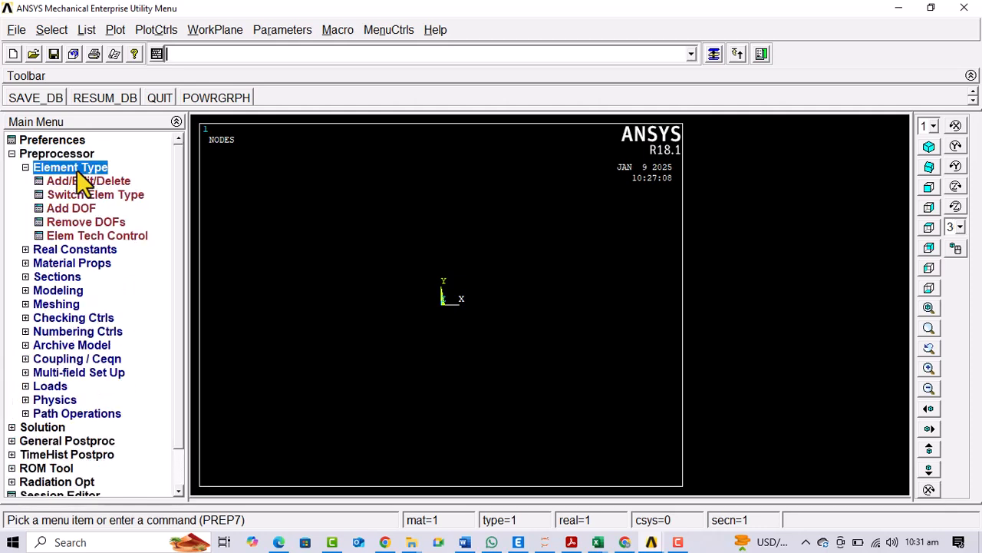
Step: Define element type 1 as a structural Link, 3D finit stn 180
click(92, 181)
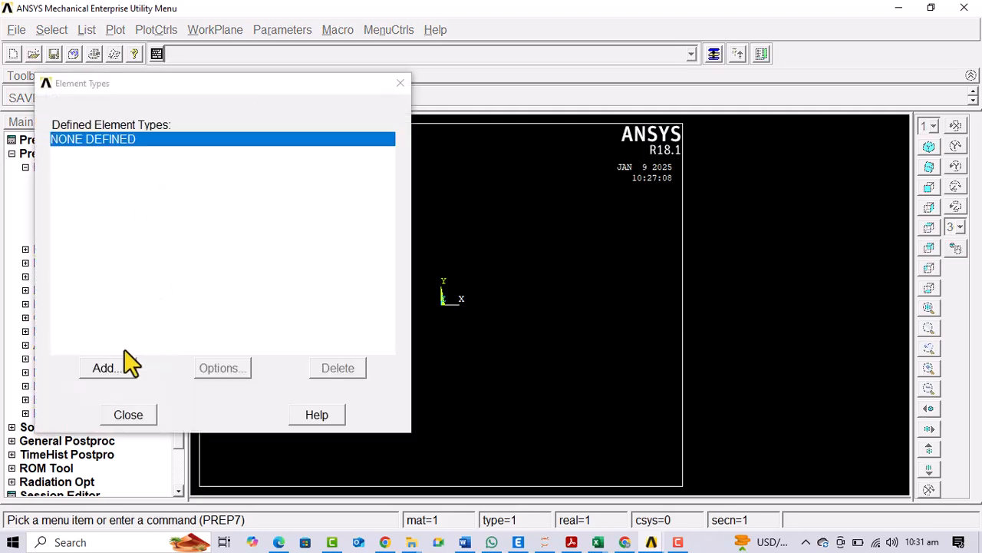
click(109, 368)
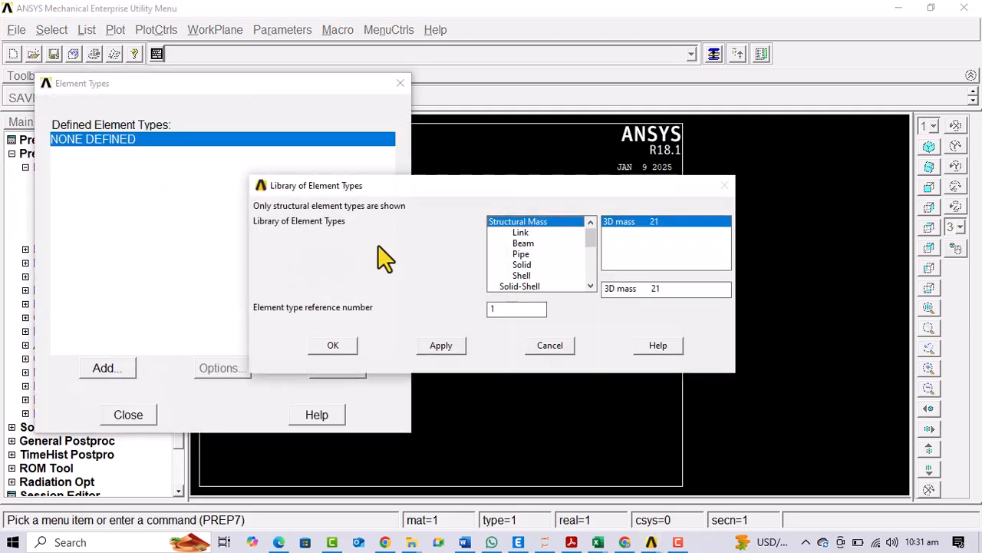
click(522, 233)
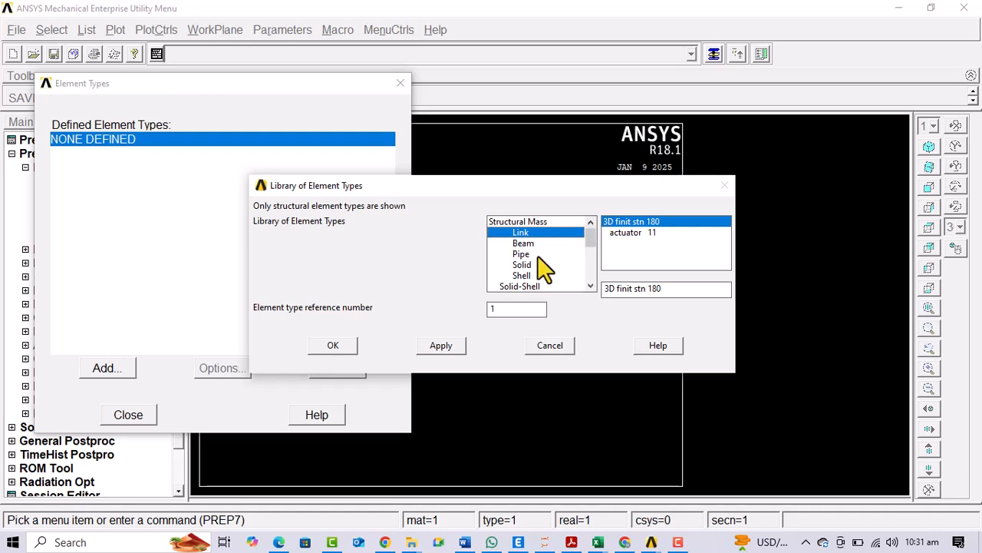
click(444, 347)
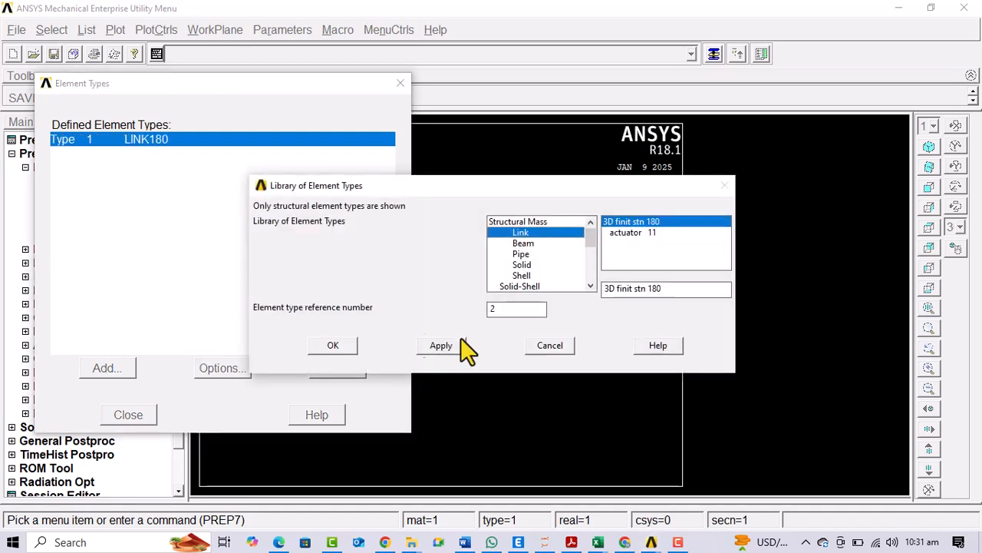
click(572, 346)
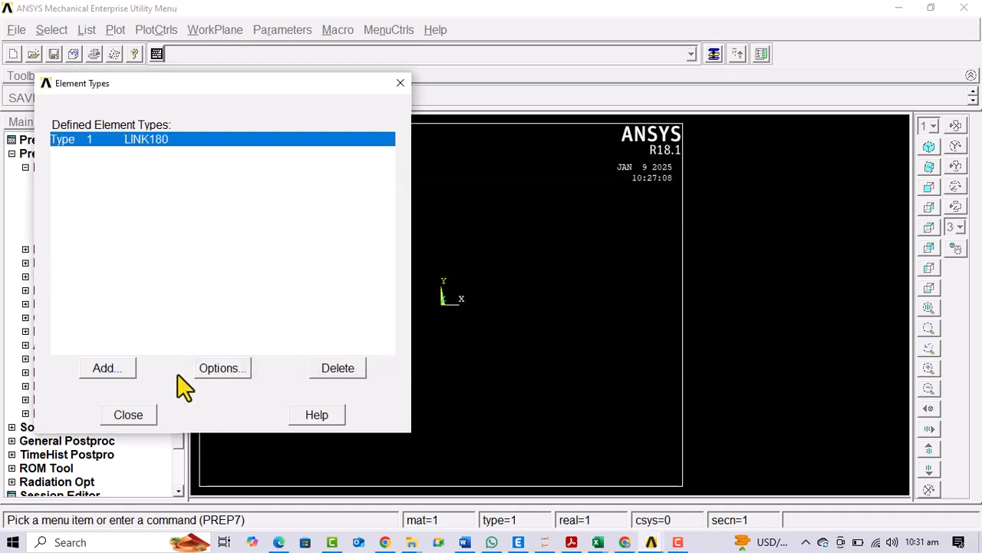
click(128, 414)
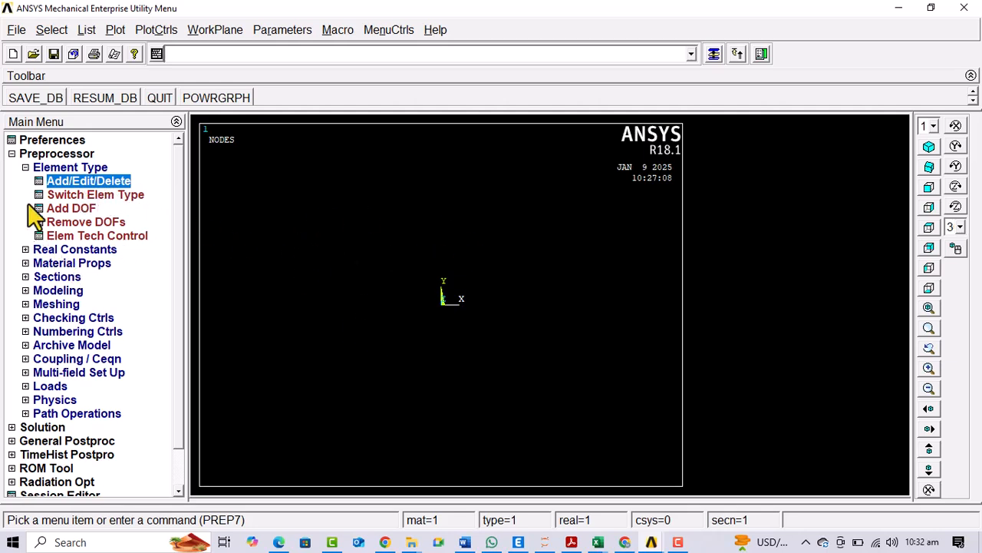
click(68, 167)
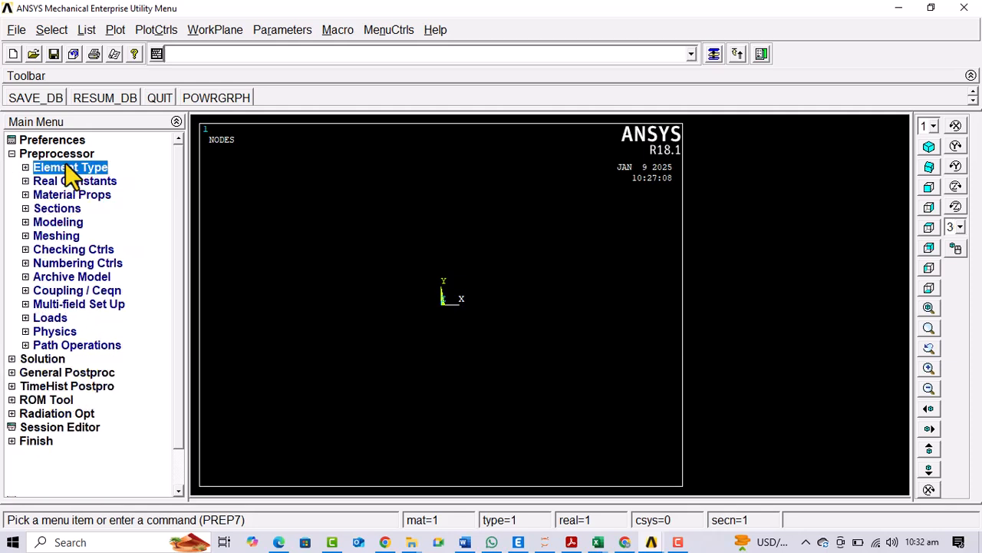
Step: Add a link section with ID 1 and a link area of 1, carrying tension and compression
click(66, 208)
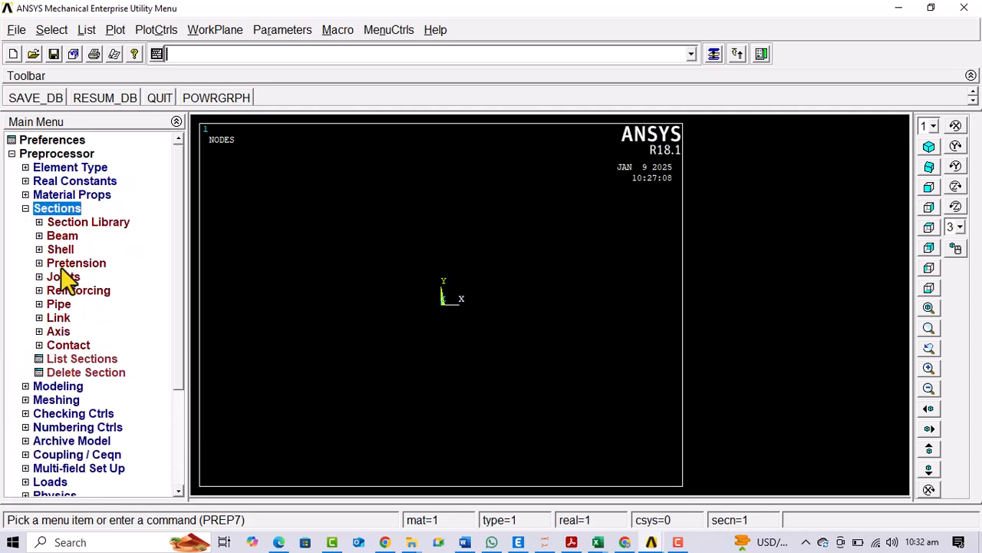
click(58, 317)
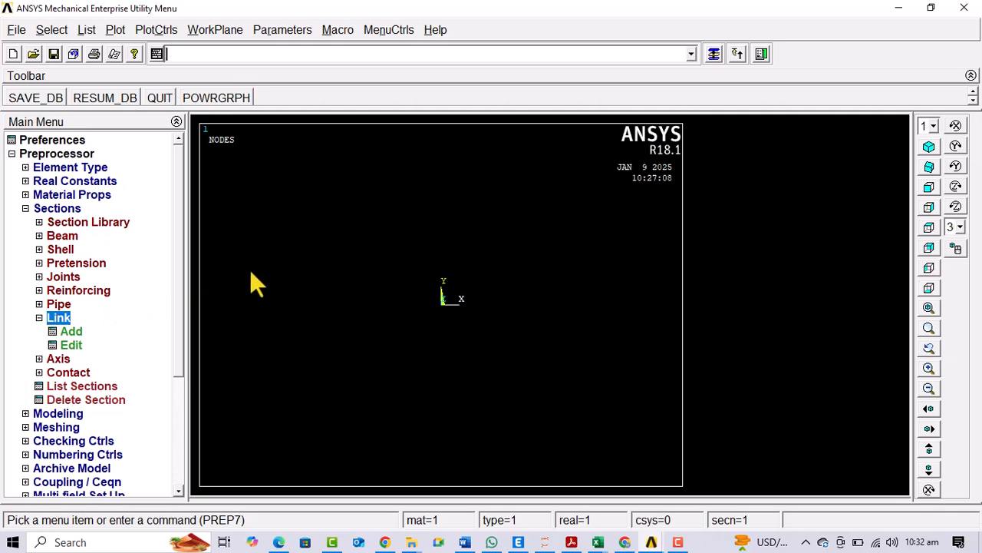
click(71, 331)
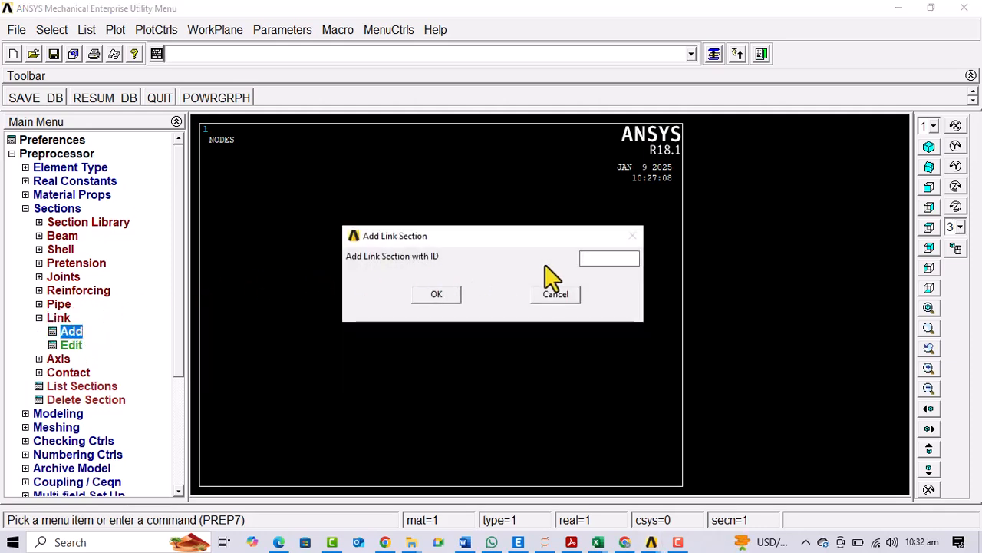
text(1)
click(444, 290)
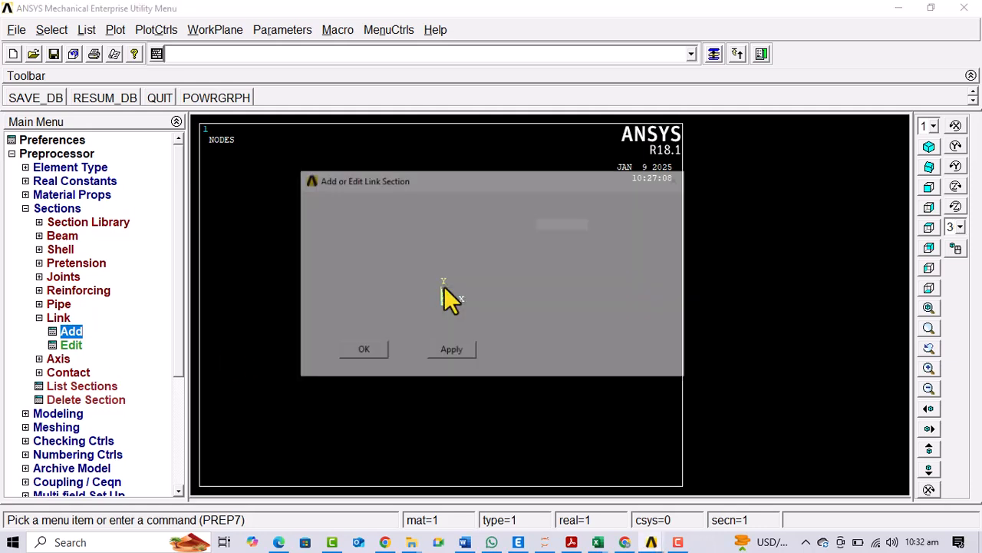
click(569, 261)
key(BackSpace)
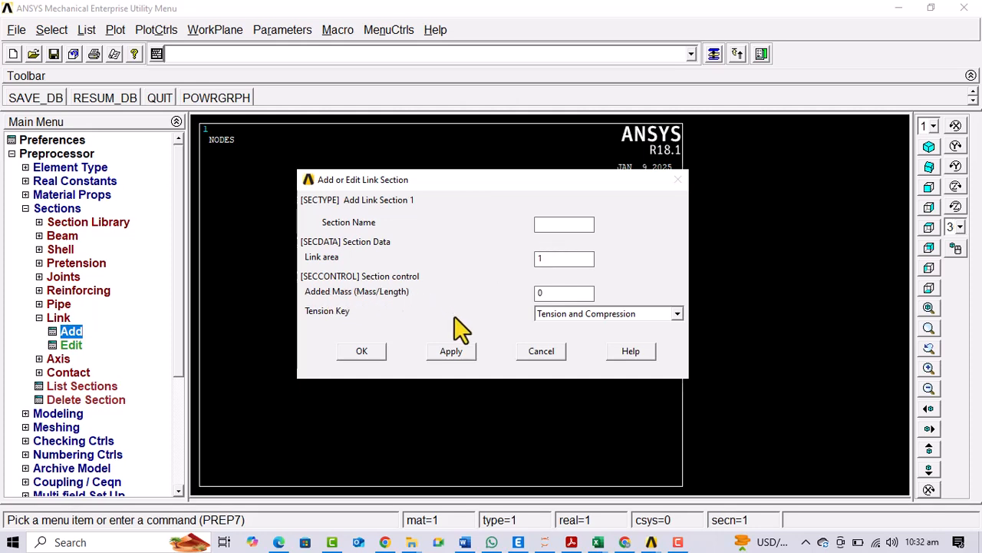
click(369, 350)
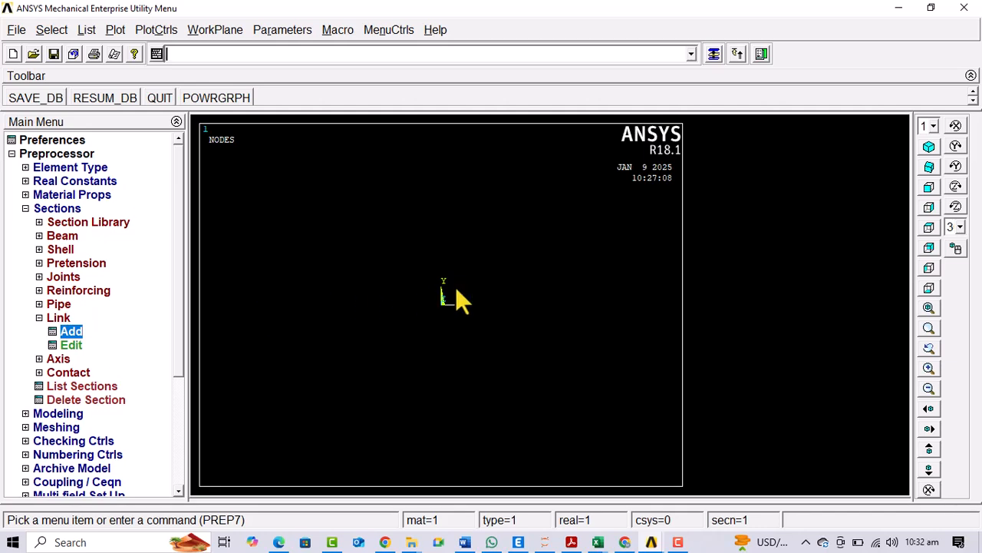
click(58, 317)
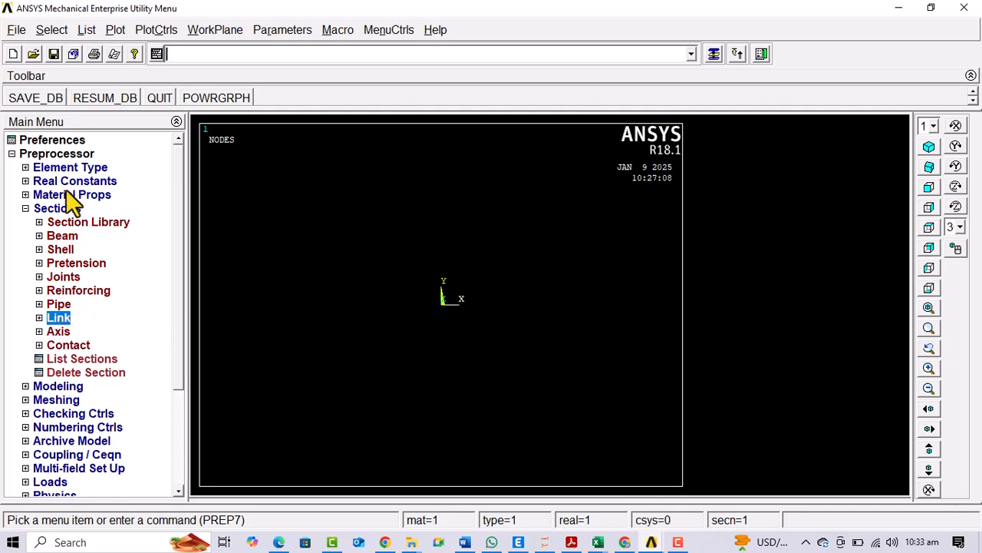
Step: Define linear elastic isotropic properties for material model 1 with EX 1 and PRXY 0.3
click(86, 194)
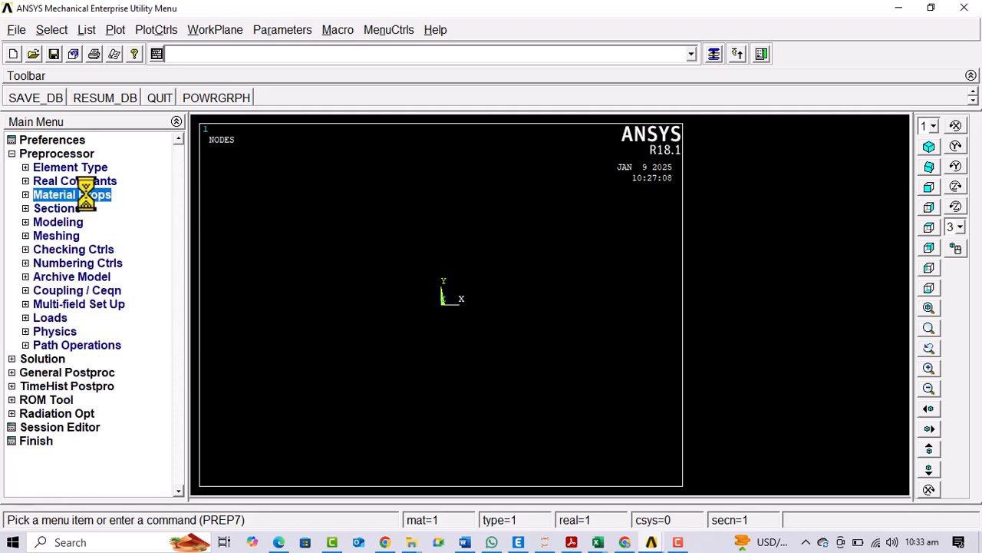
click(119, 252)
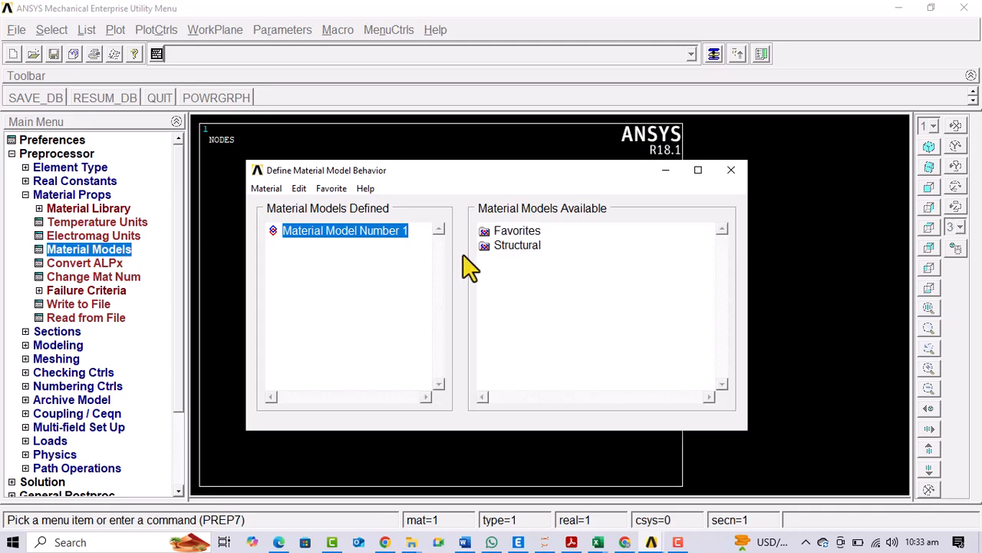
double_click(522, 246)
double_click(529, 259)
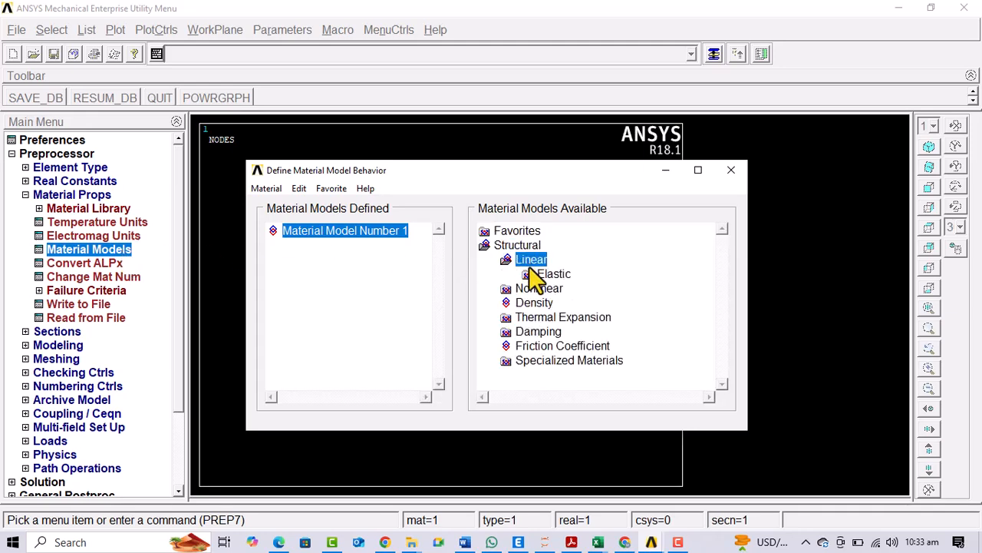
double_click(549, 273)
double_click(576, 289)
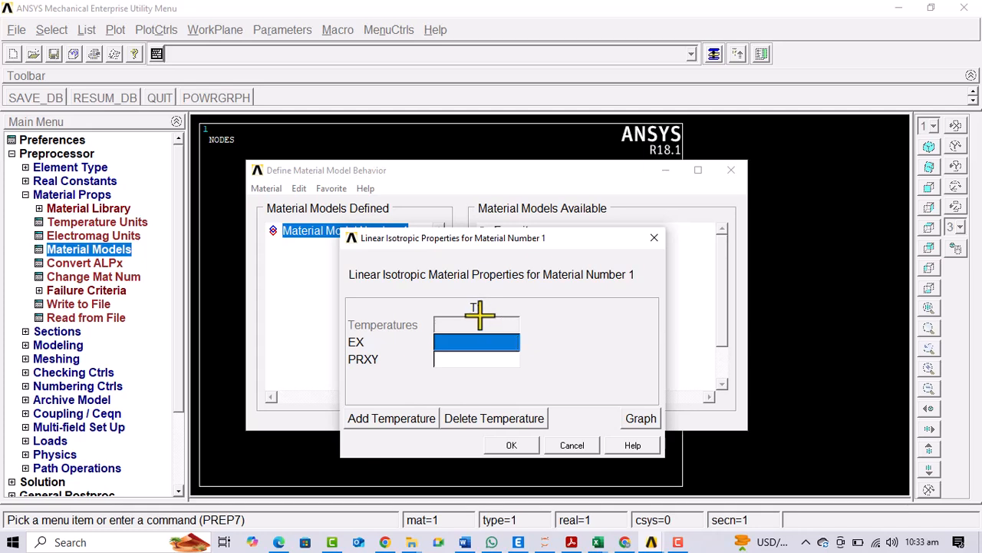
text(1)
key(Tab)
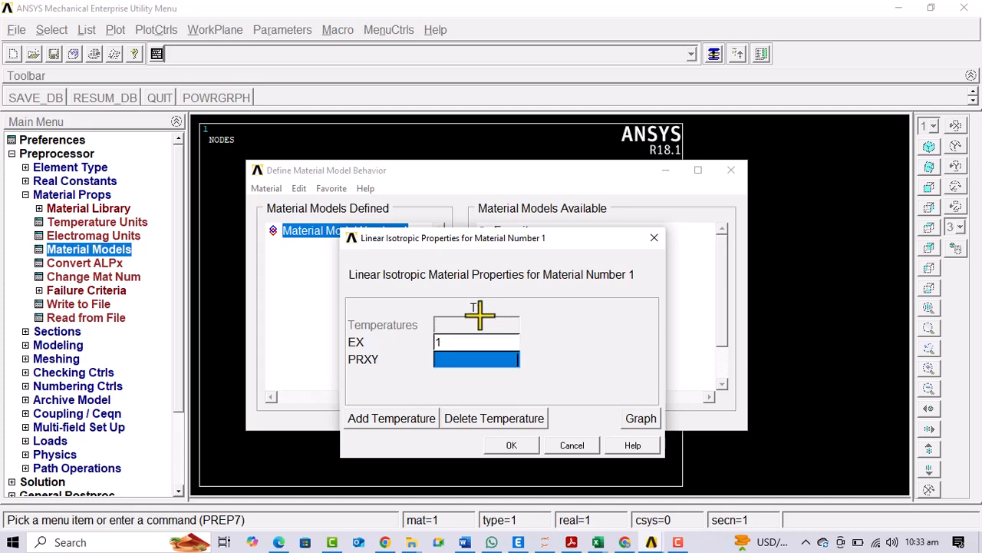
text(0.3)
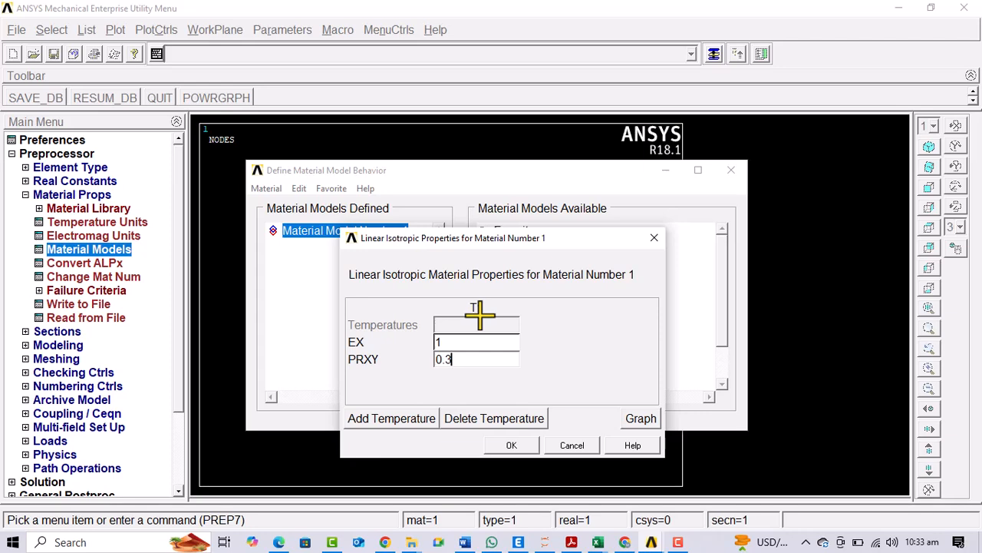
click(502, 446)
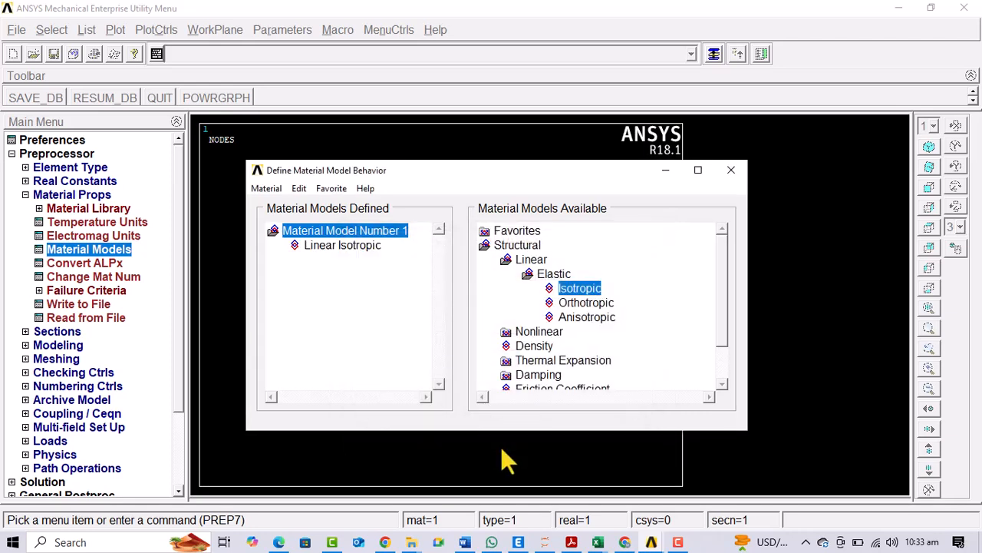
Step: Set the structural density of material model 1 to 2000 and finish the material definition
click(564, 278)
double_click(564, 277)
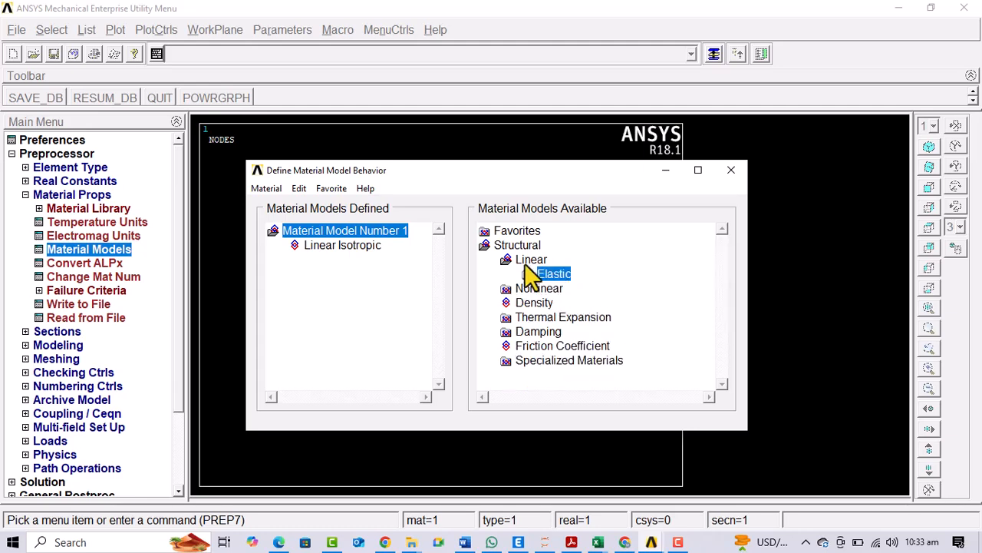
click(535, 305)
double_click(535, 306)
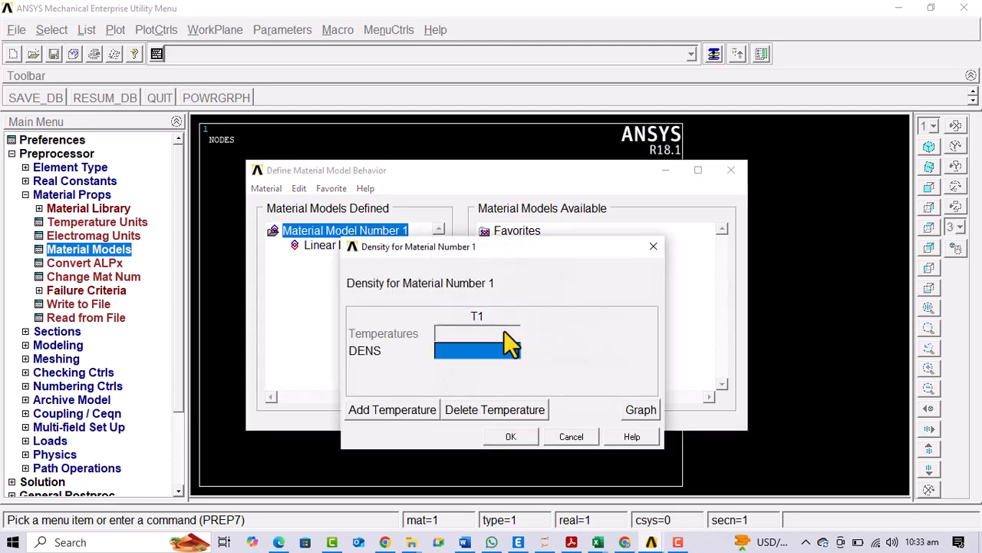
text(2)
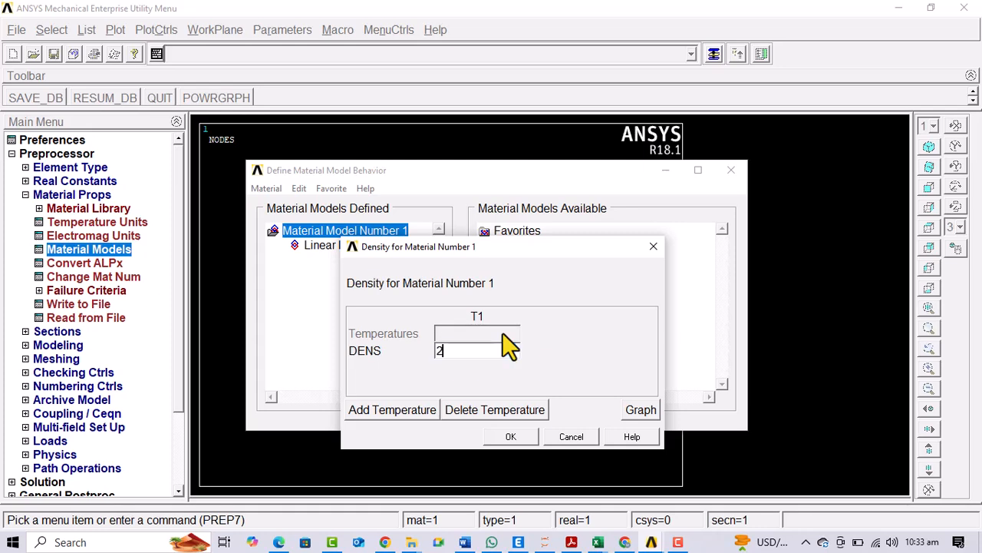
text(000)
click(509, 436)
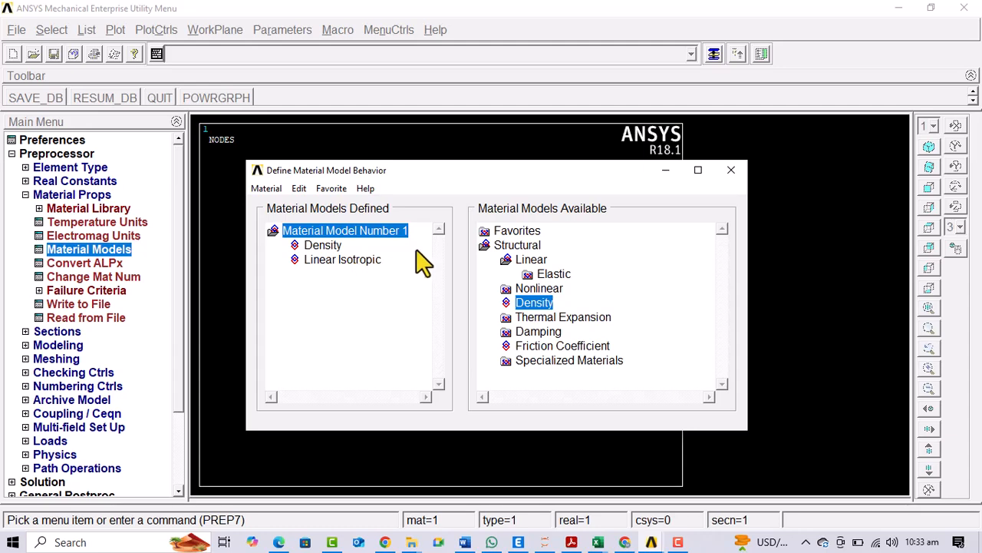
click(731, 171)
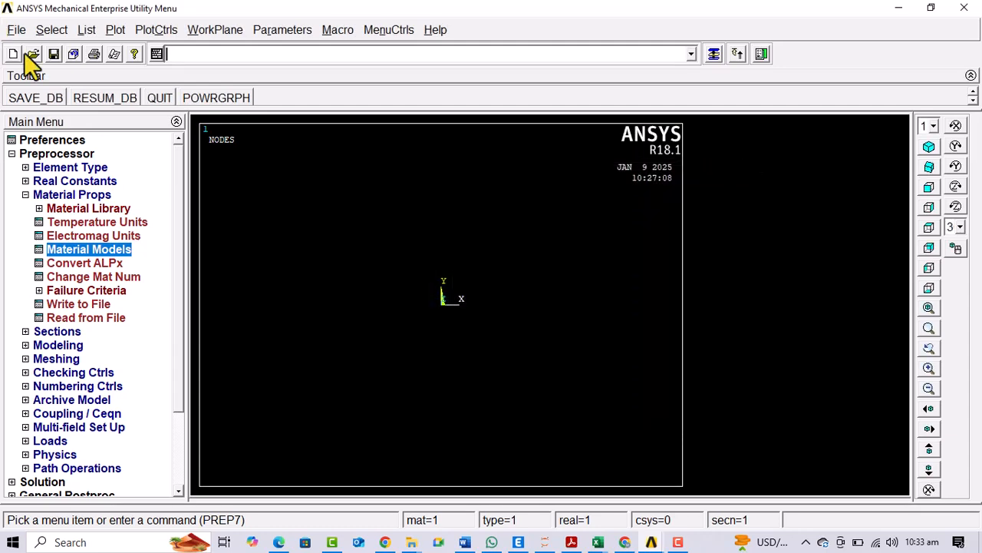
click(73, 198)
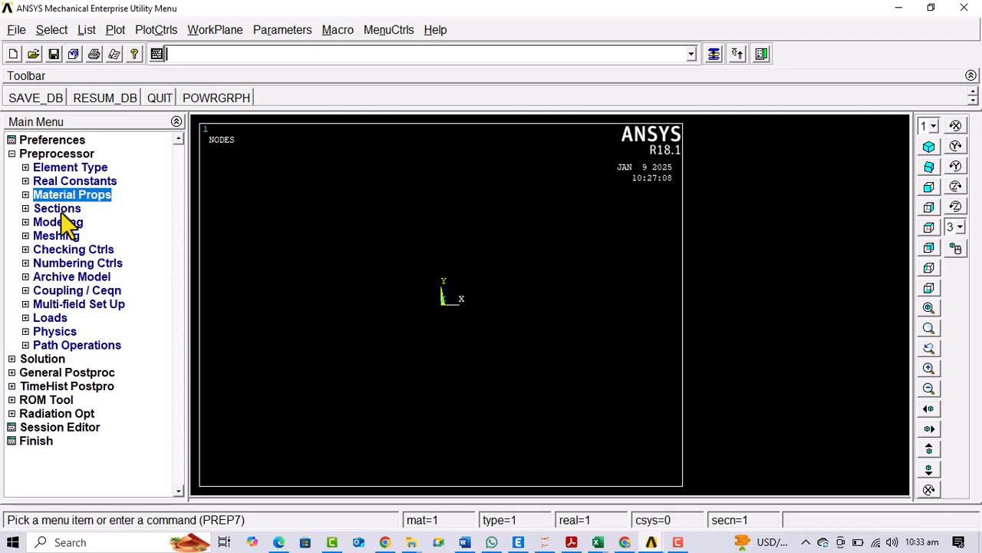
Step: Check the truss diagram in 79.pdf in Acrobat and create node 1 at 0, 0, 0 in the active coordinate system
click(68, 223)
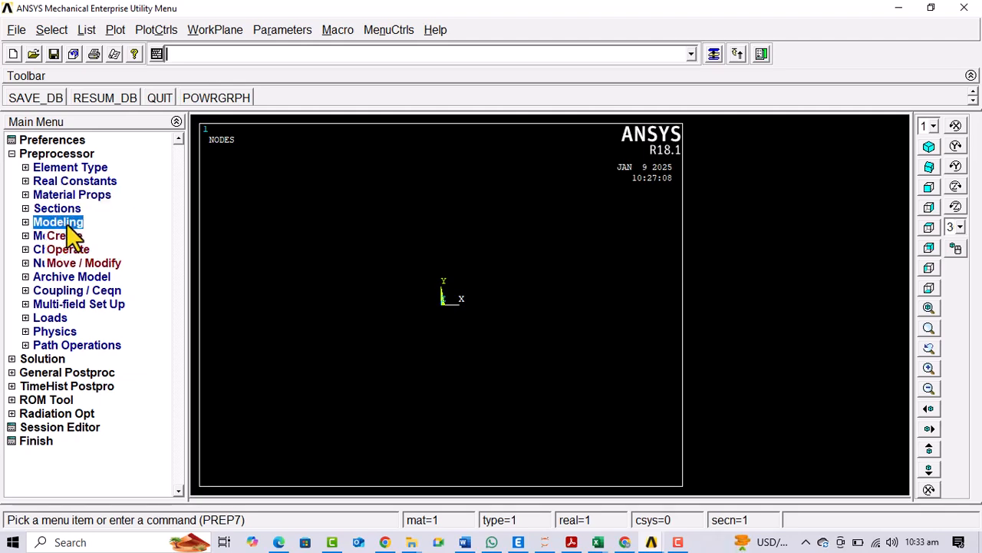
click(571, 537)
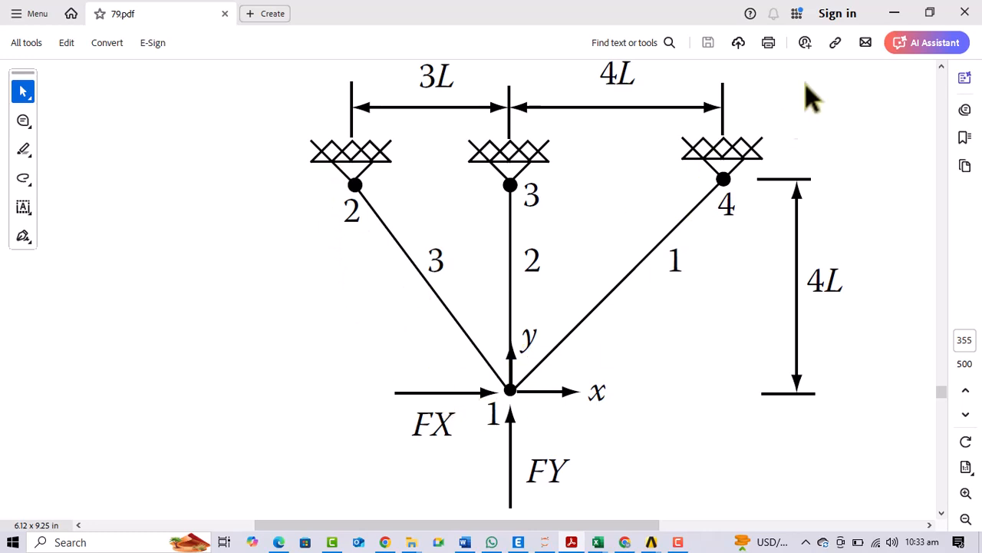
click(894, 13)
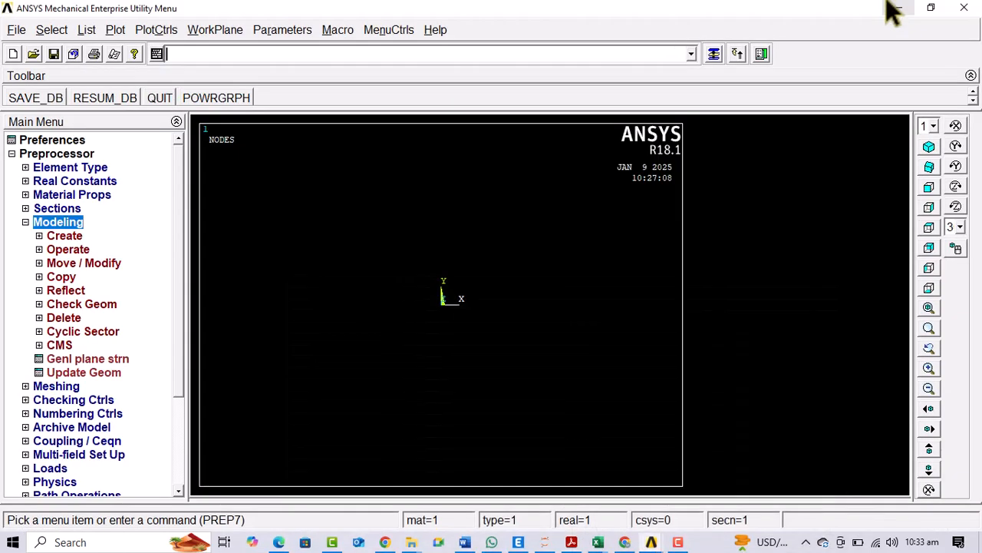
click(65, 236)
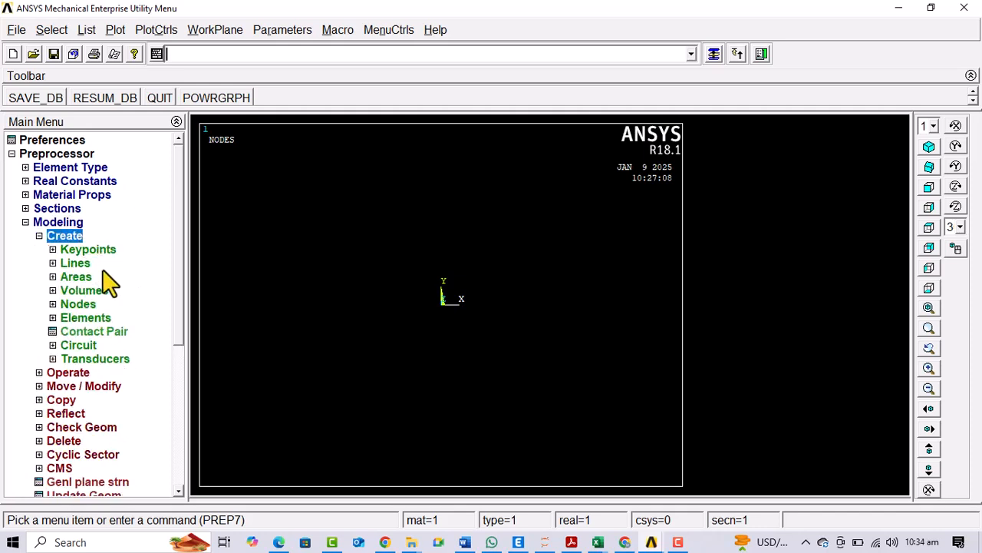
click(79, 305)
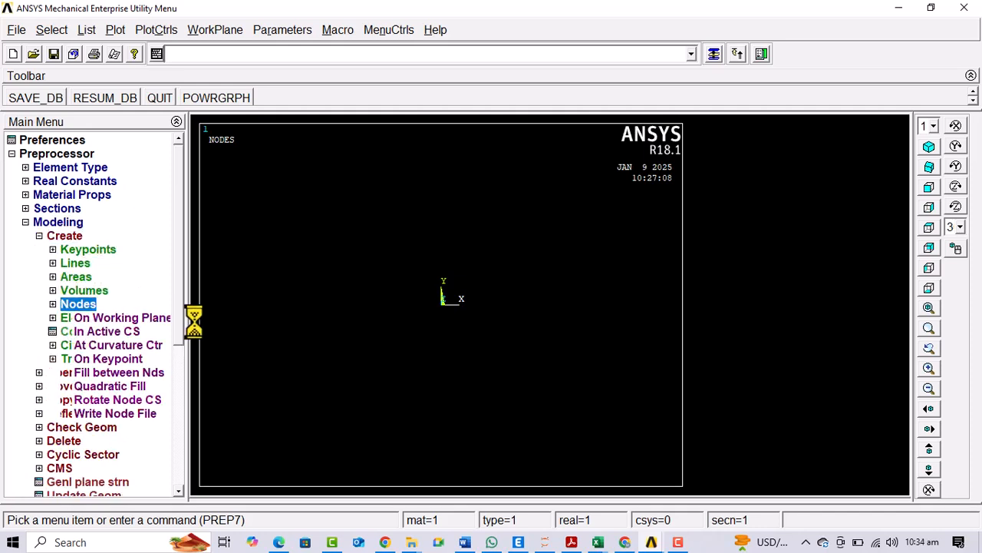
click(97, 331)
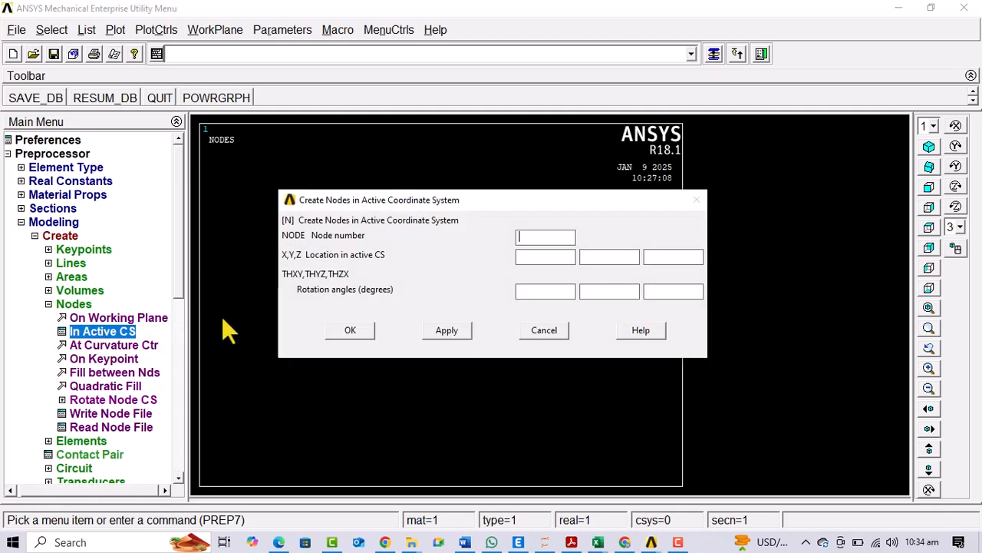
text(1)
click(533, 256)
text(000)
click(451, 331)
Step: Enter 2 as the next node number and check that node's position in the truss diagram in 79.pdf in Acrobat
text(2)
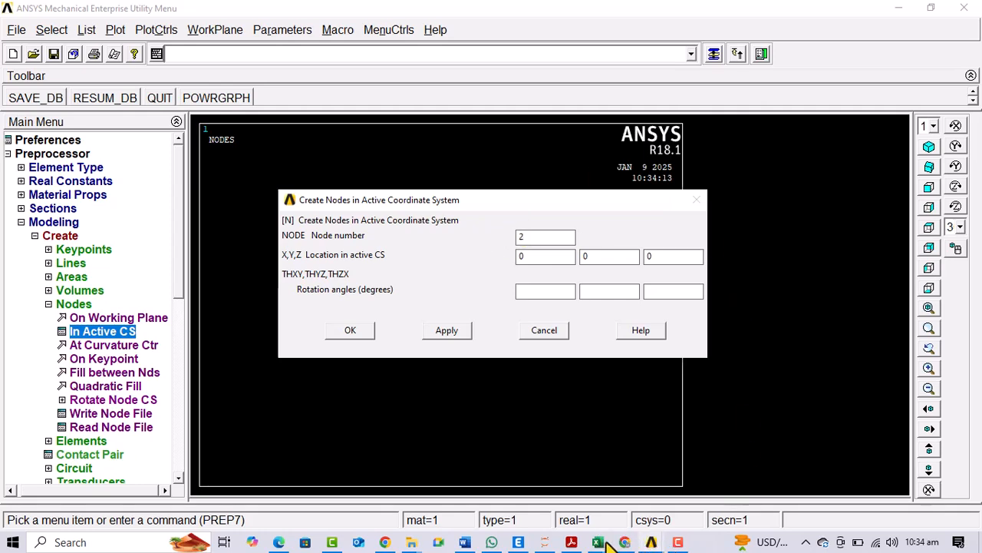
click(571, 542)
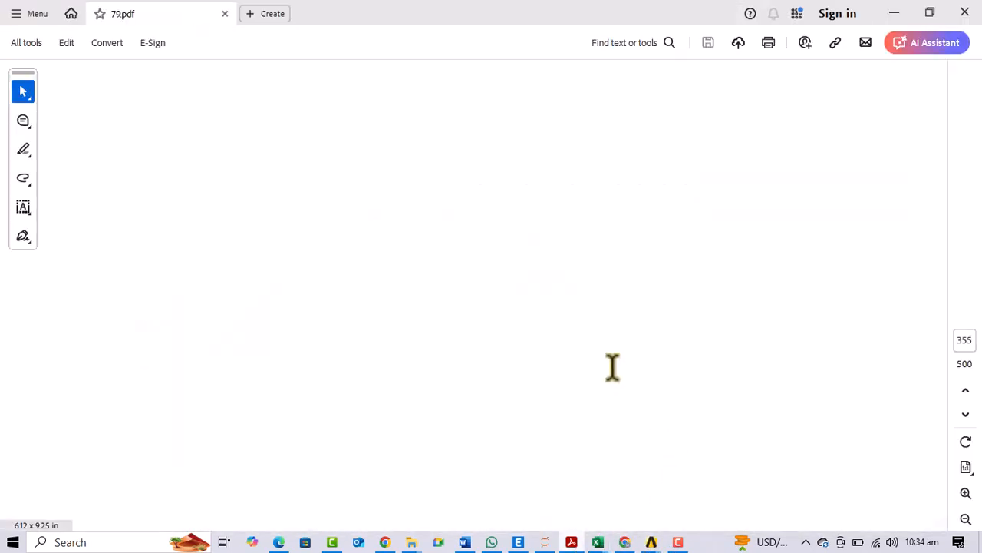
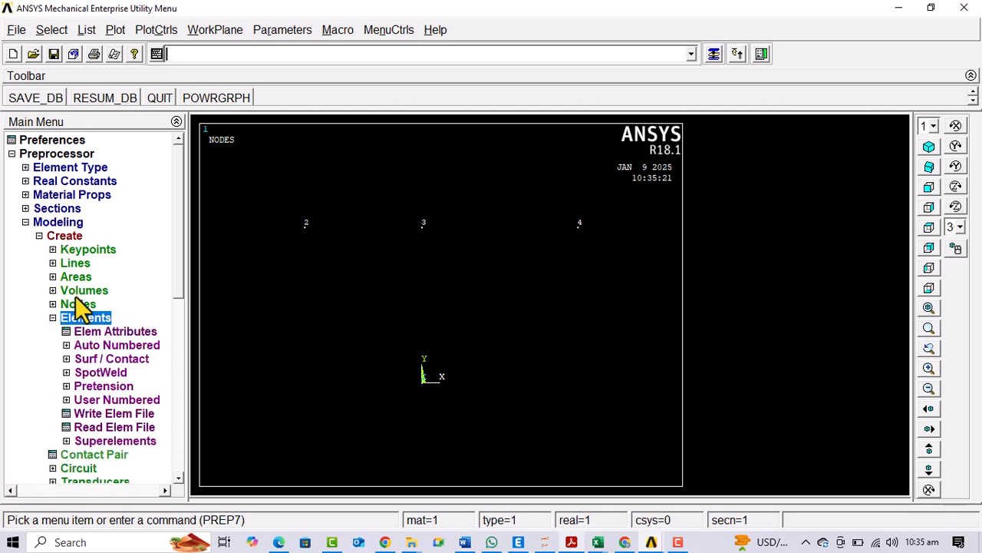
Step: Create three auto-numbered elements through nodes, joining node 1 to node 2, node 1 to node 3 and node 1 to node 4
click(96, 344)
click(101, 355)
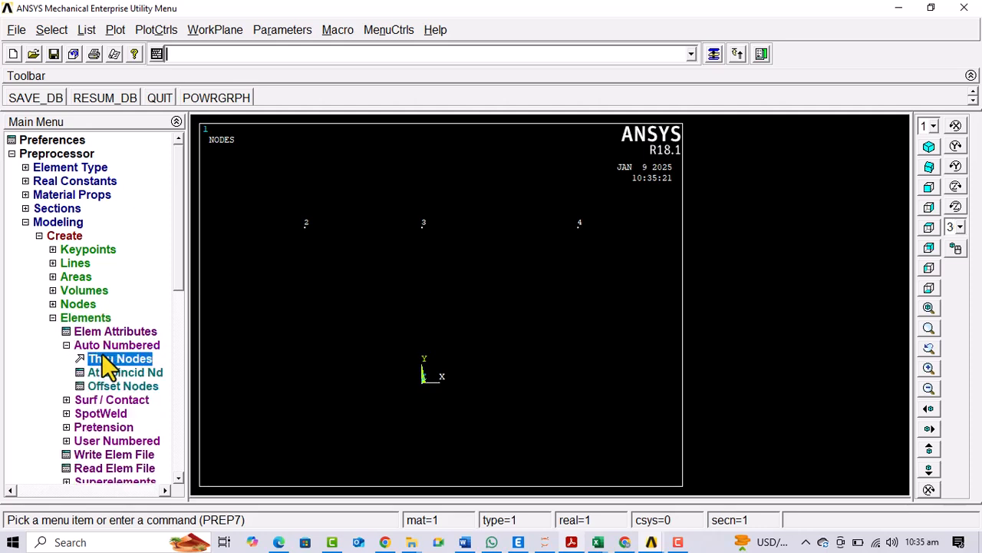
click(423, 376)
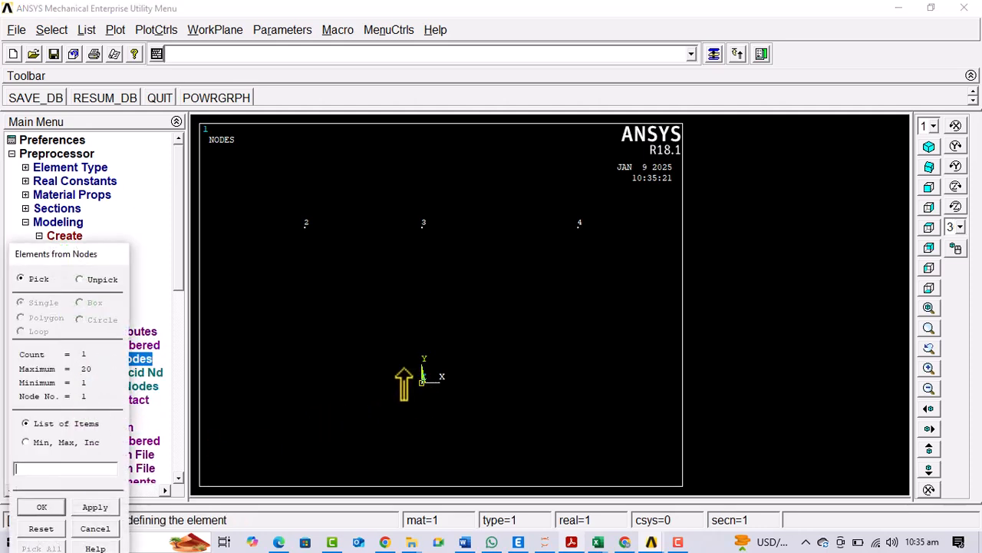
click(94, 507)
click(423, 381)
click(423, 224)
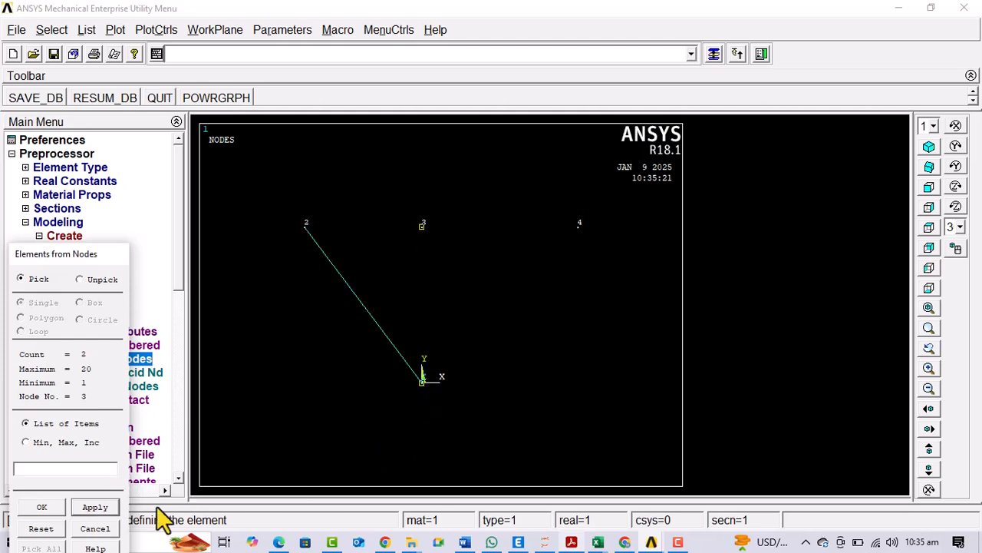
click(94, 507)
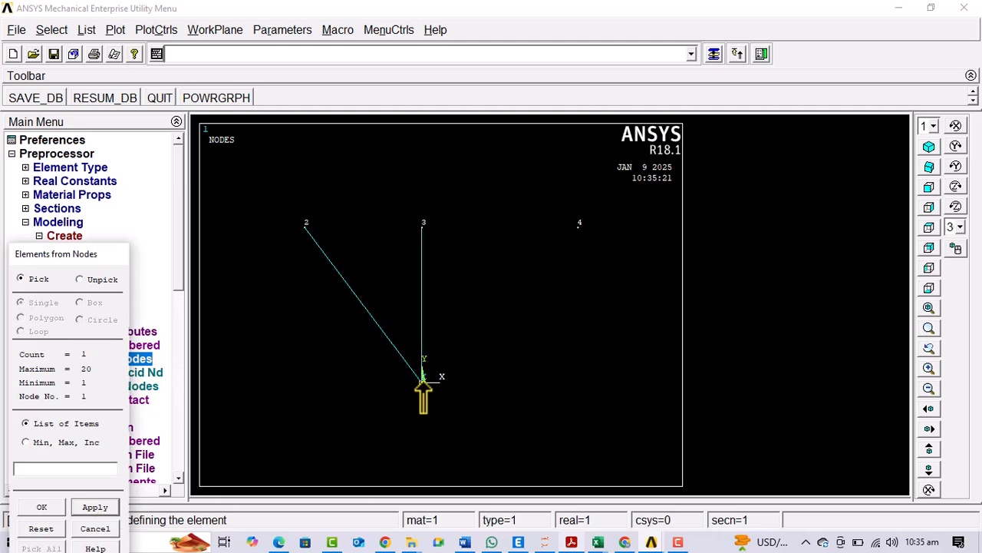
click(579, 225)
click(92, 512)
click(42, 507)
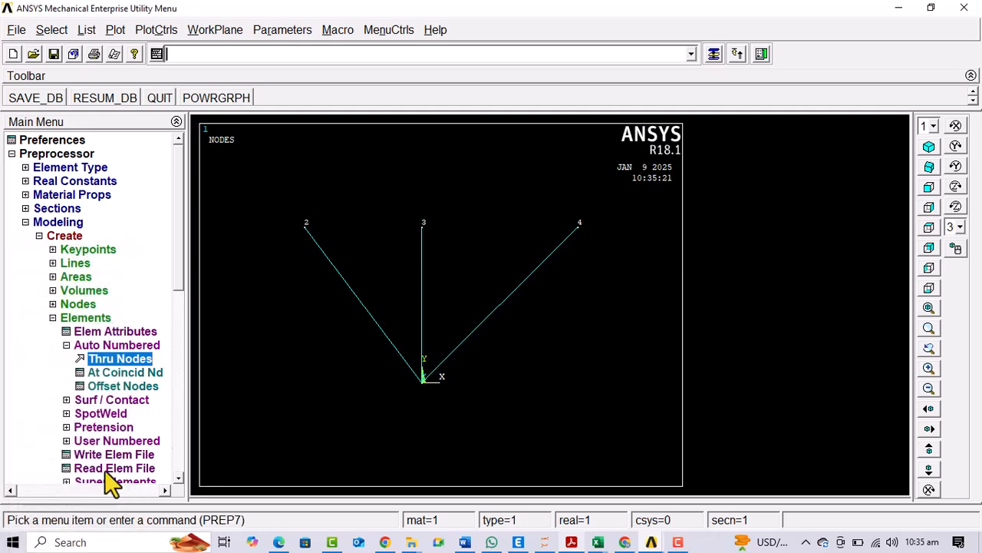
Step: Check the forces in the truss diagram in 79.pdf in Acrobat and apply a constant FX force of 1 on node 1
click(572, 542)
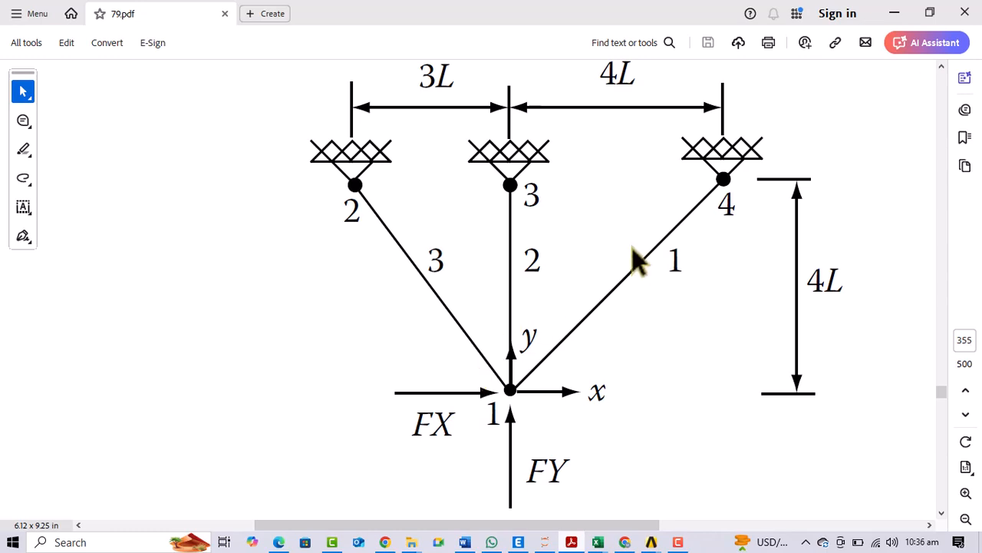
click(894, 13)
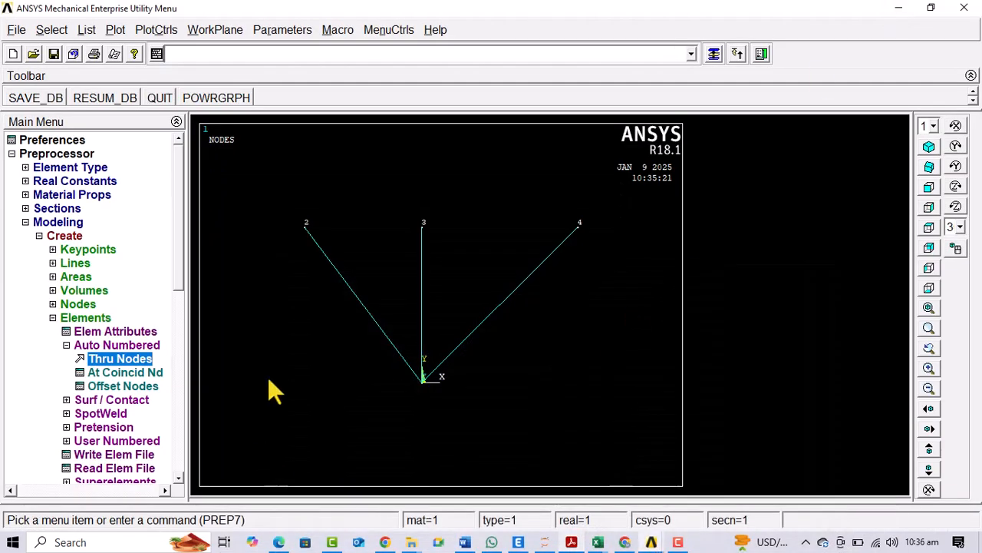
click(58, 235)
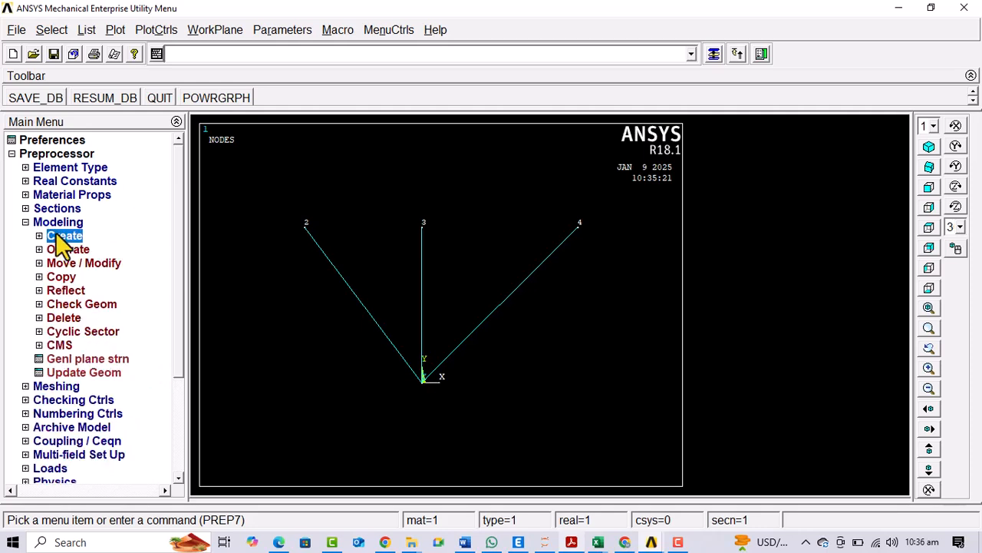
click(52, 224)
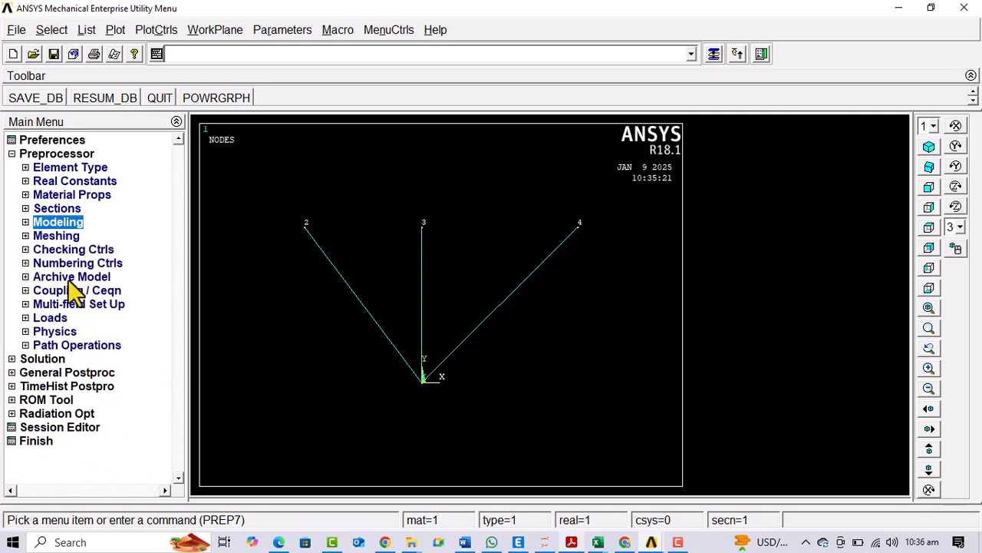
click(42, 317)
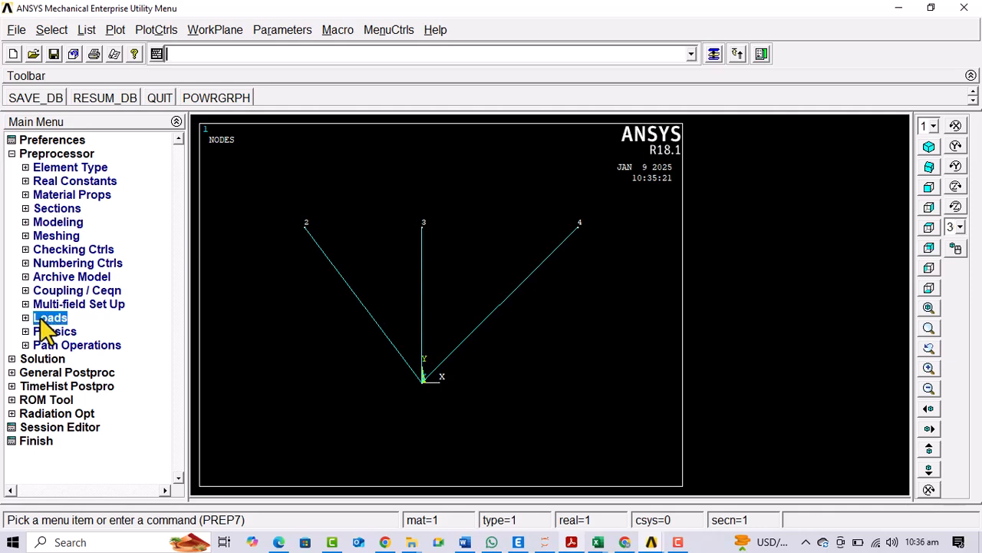
click(91, 343)
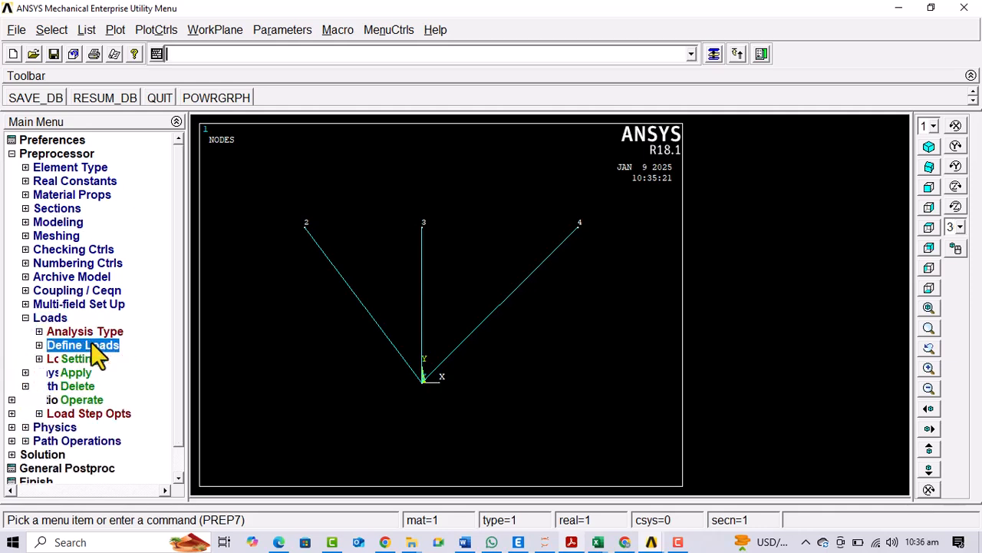
click(75, 374)
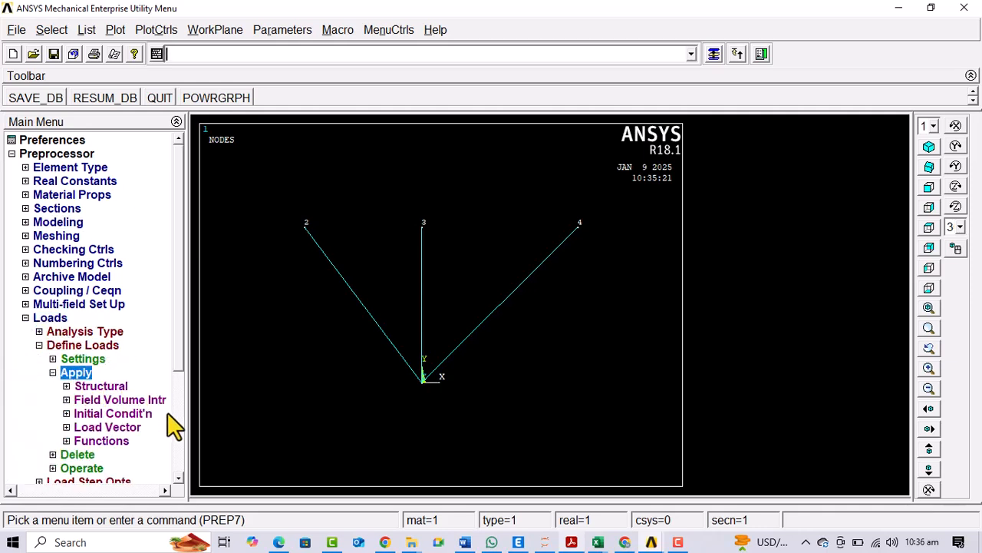
click(100, 385)
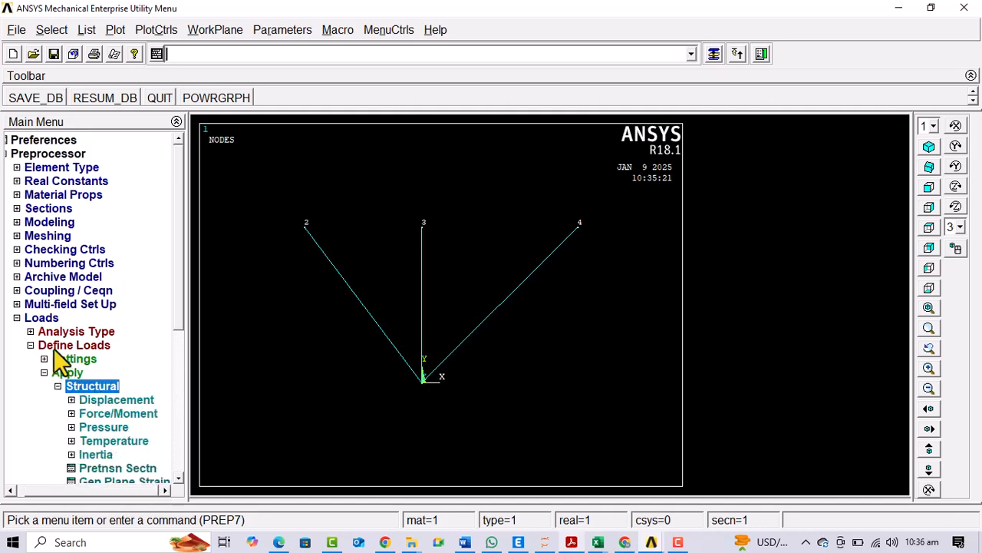
click(112, 412)
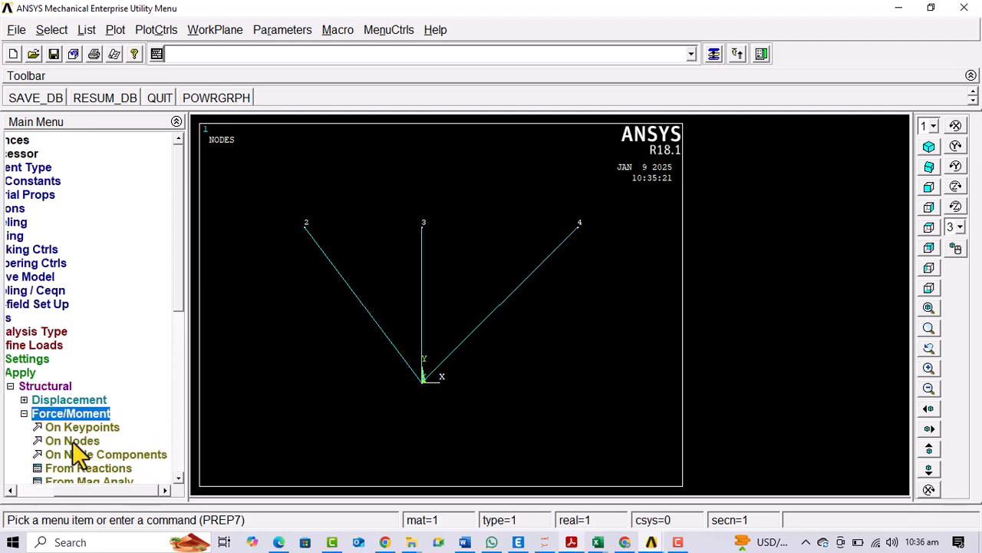
click(72, 440)
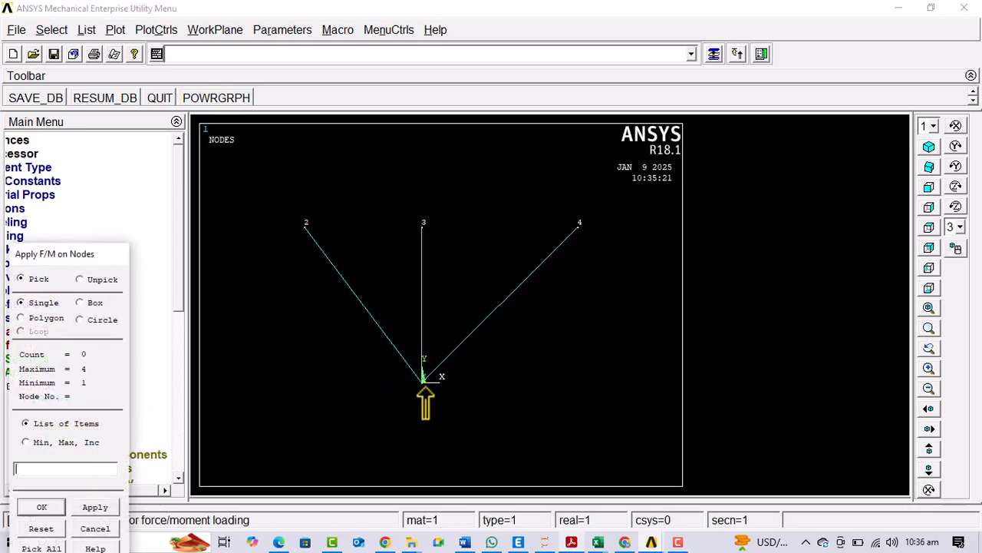
click(84, 505)
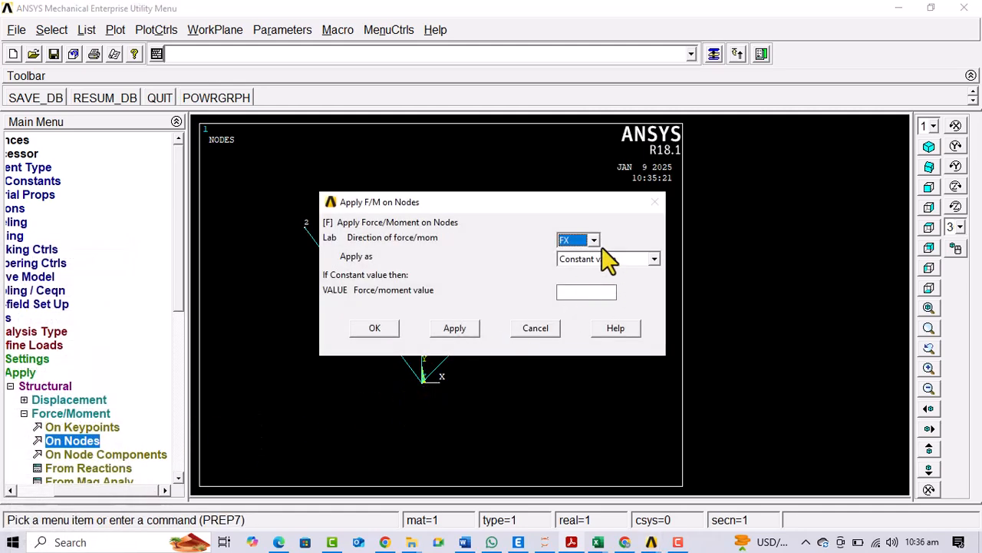
click(576, 291)
click(459, 328)
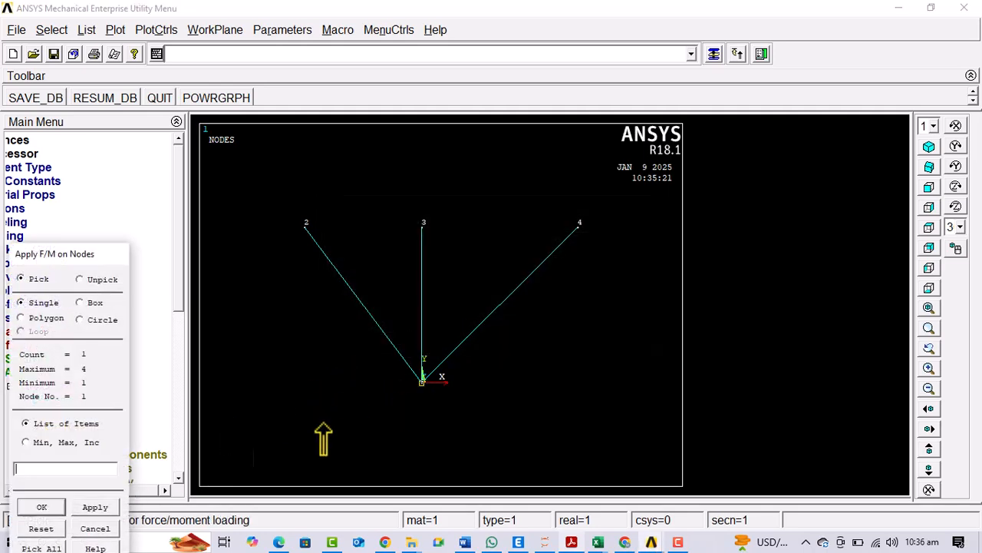
Step: Apply a constant FY force of 1 on node 1 and finish the force definition
click(42, 507)
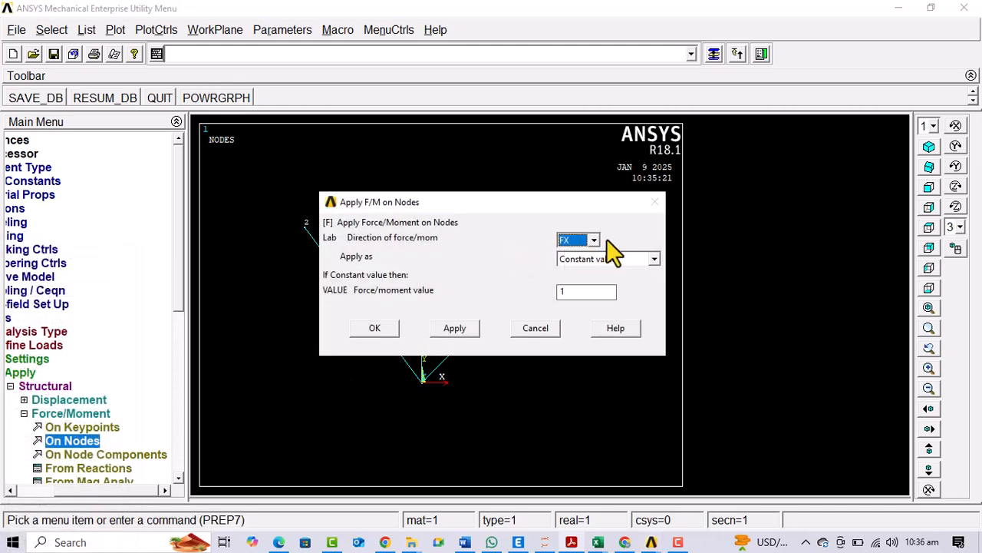
click(594, 241)
click(569, 266)
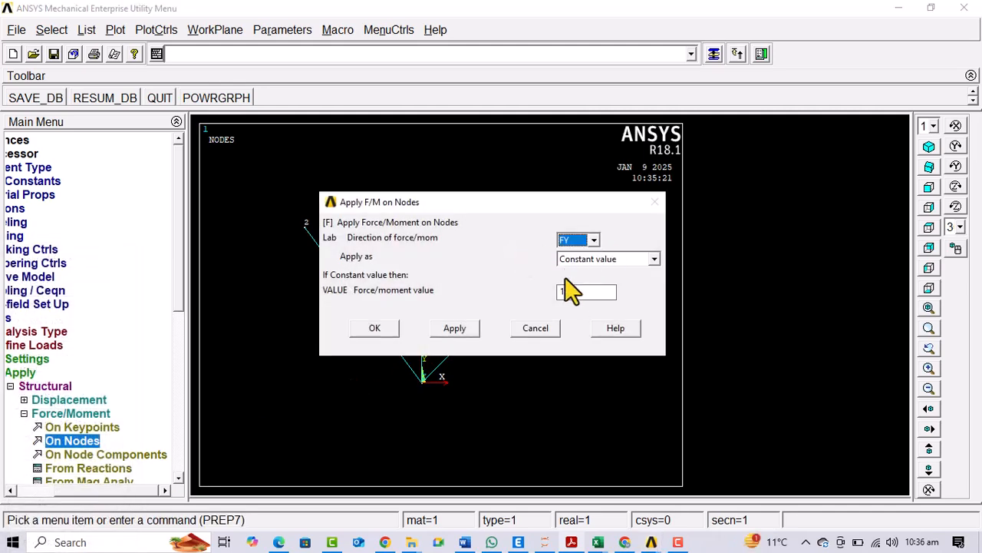
click(439, 332)
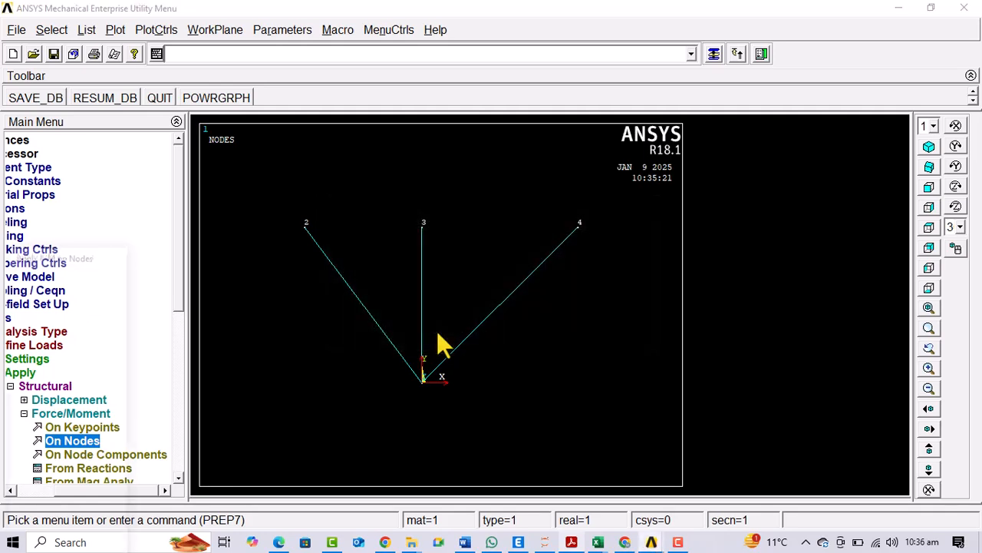
click(52, 510)
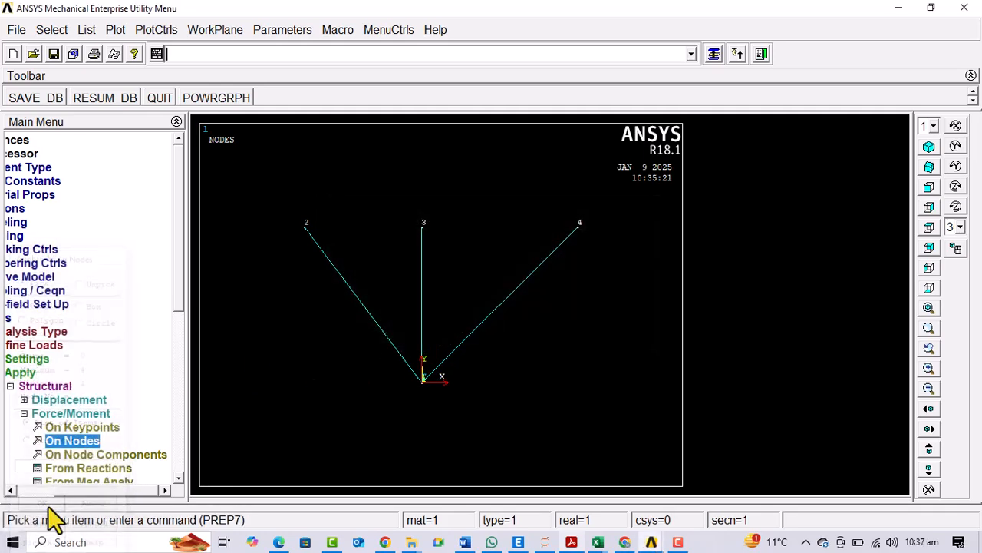
Step: Constrain all DOF on nodes 2, 3 and 4 with a constant displacement value of 0
click(60, 417)
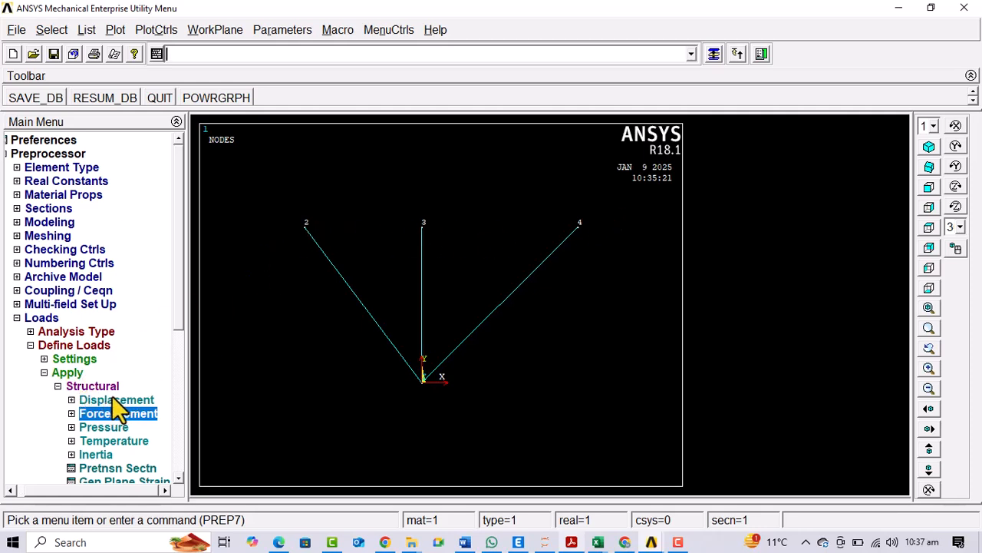
click(112, 400)
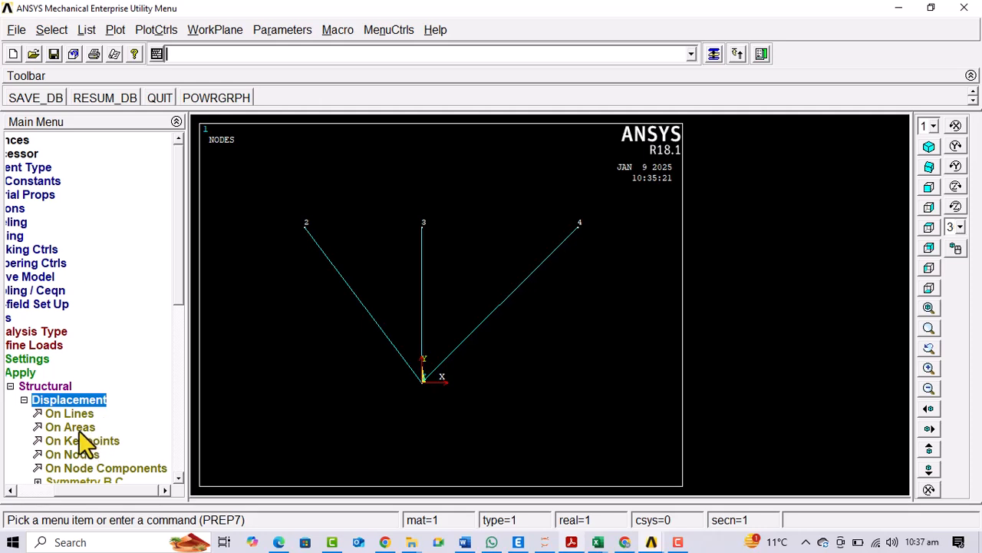
click(71, 453)
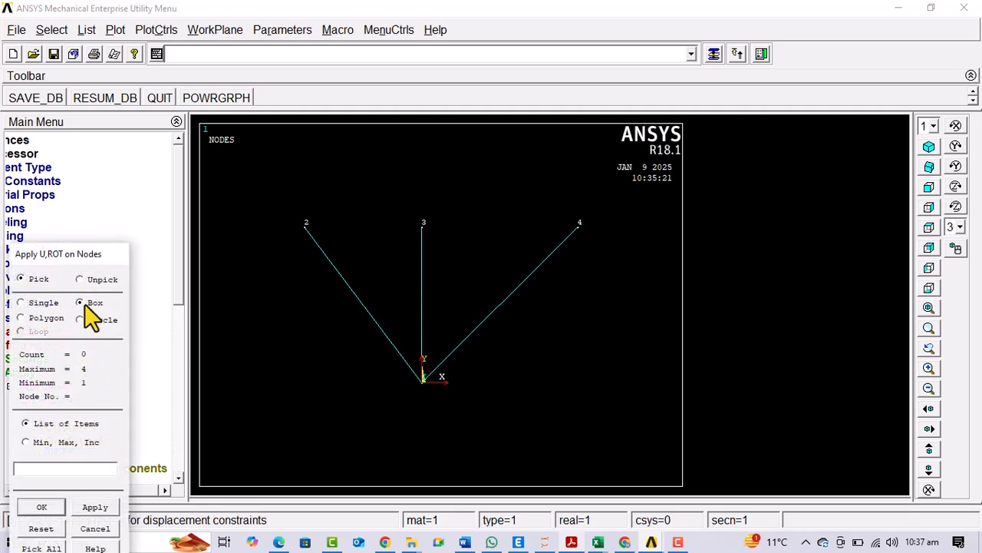
drag(290, 198, 635, 254)
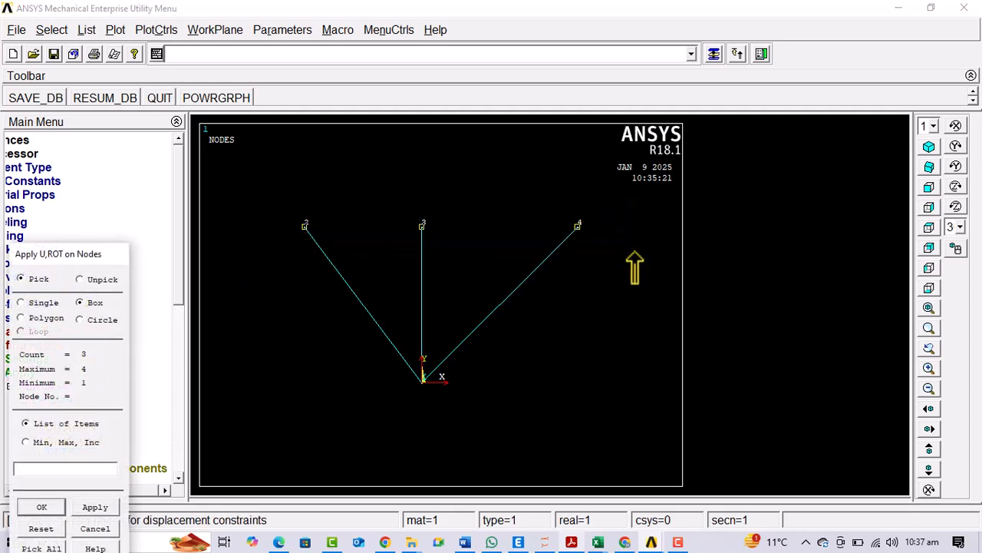
click(94, 507)
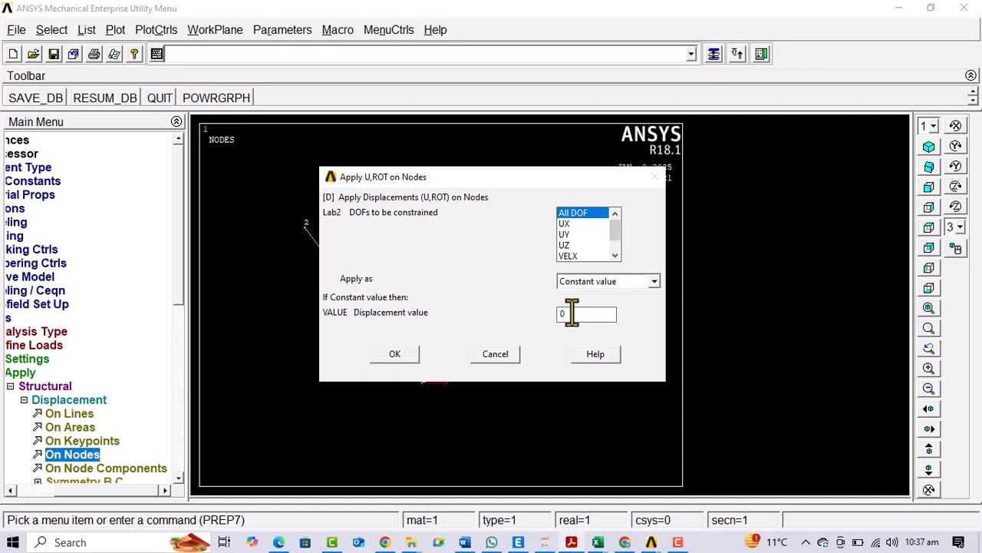
click(404, 358)
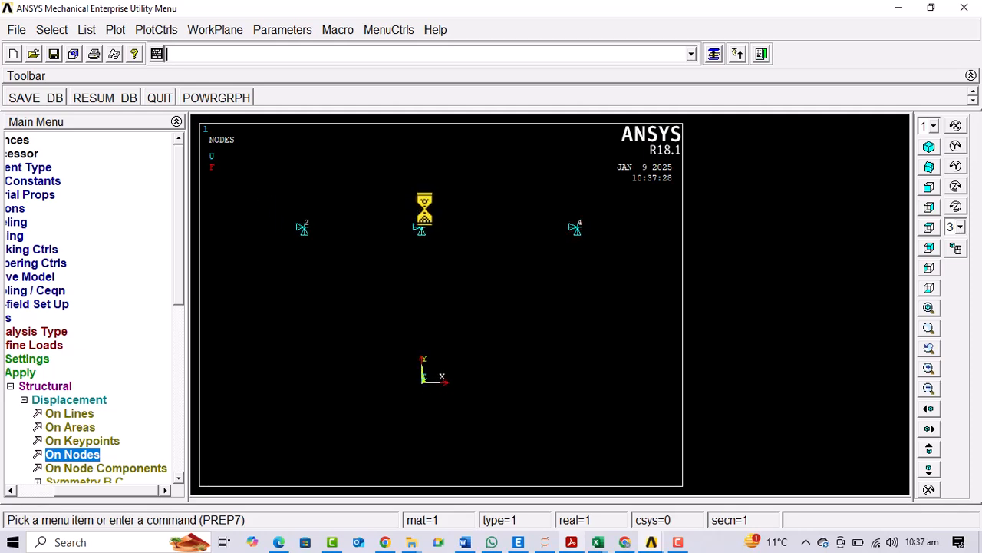
scroll(411, 267, down, 2)
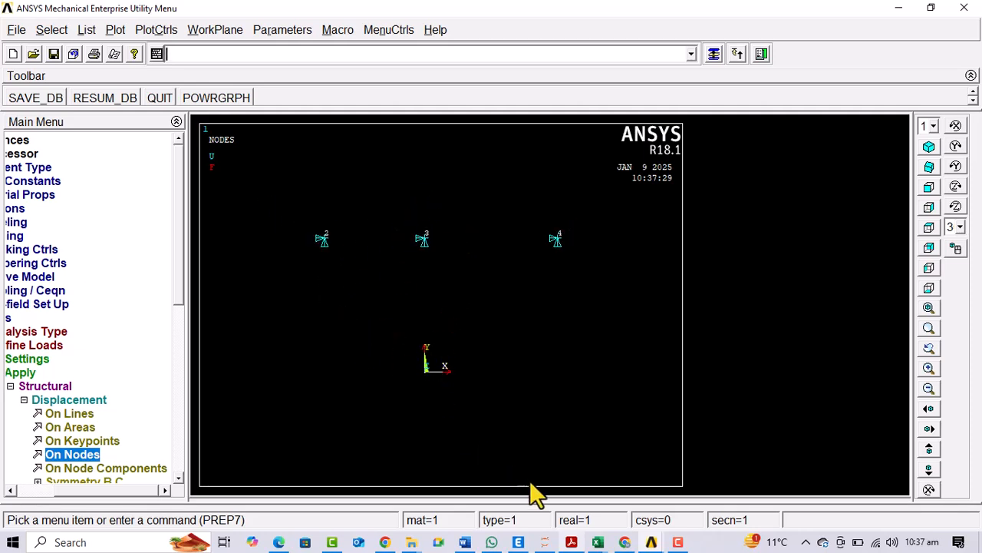
Step: Check the supports in the truss diagram in 79.pdf in Acrobat and solve the current load step in ANSYS
click(572, 542)
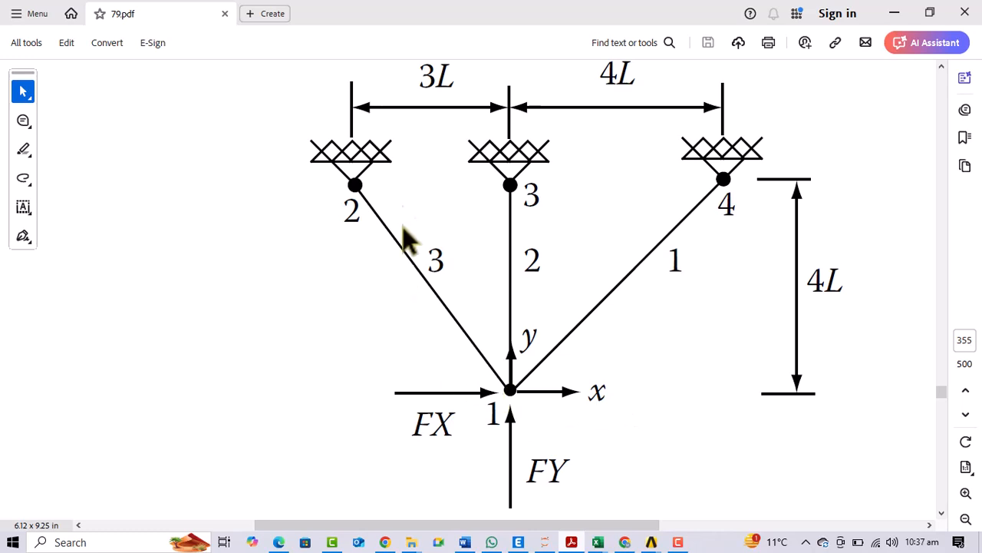
click(894, 13)
double_click(35, 386)
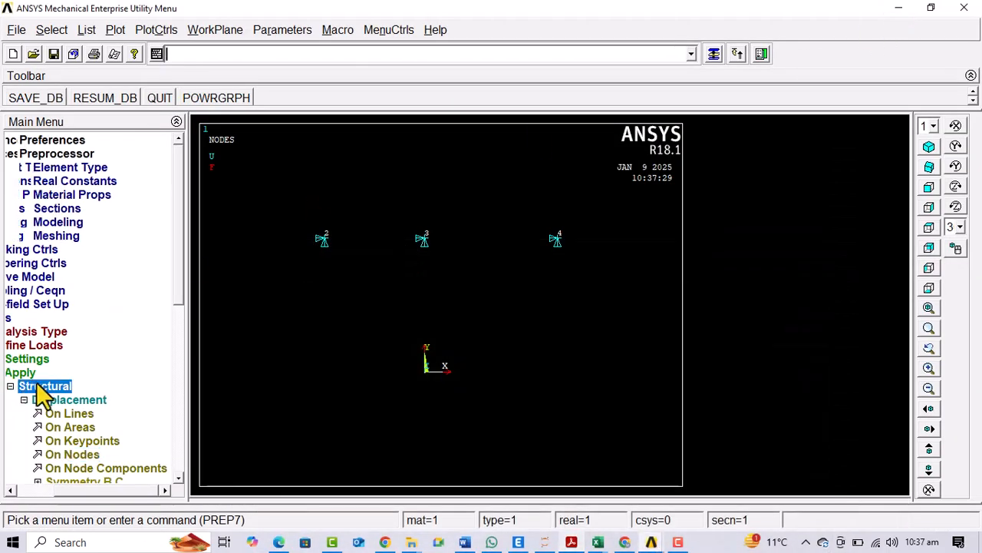
click(76, 373)
click(73, 346)
click(47, 401)
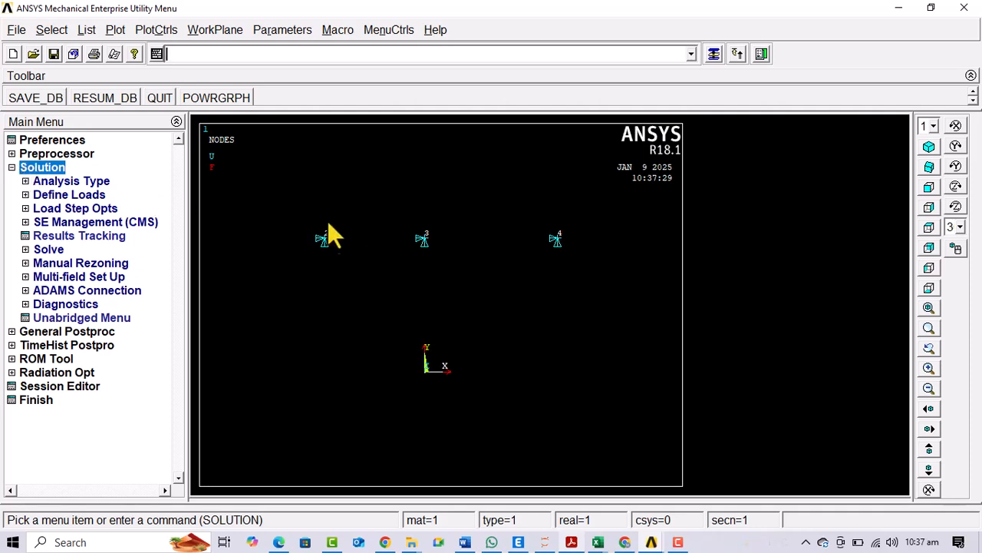
click(49, 249)
click(76, 263)
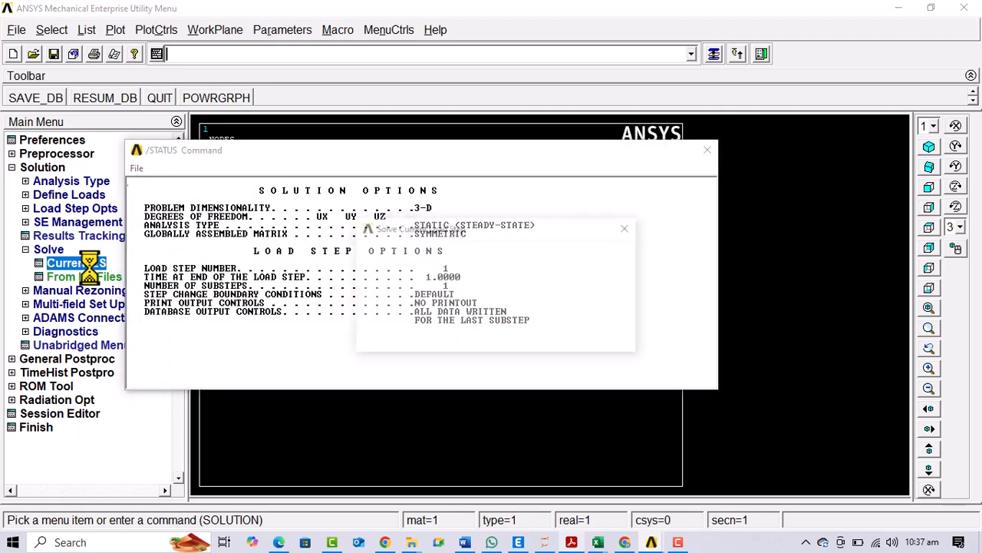
click(707, 151)
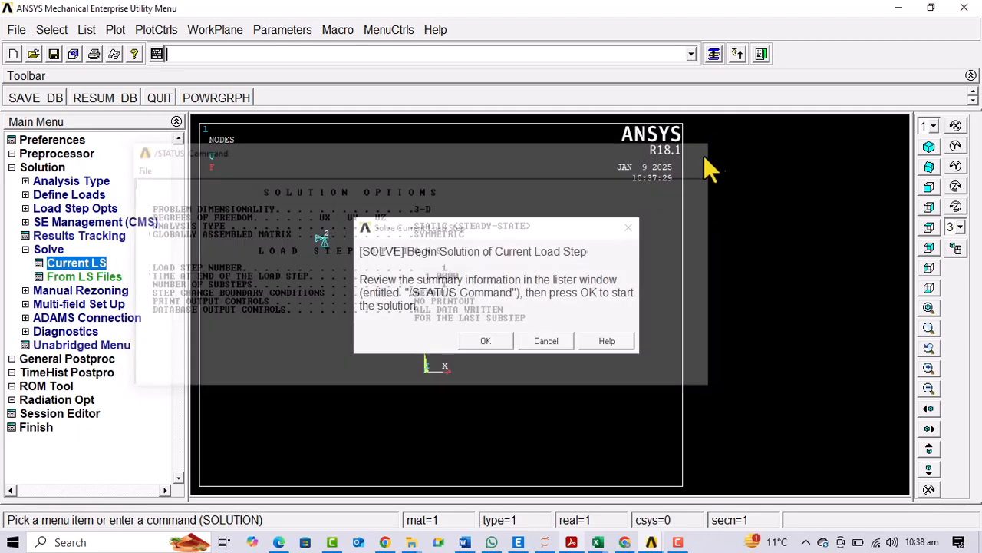
click(477, 334)
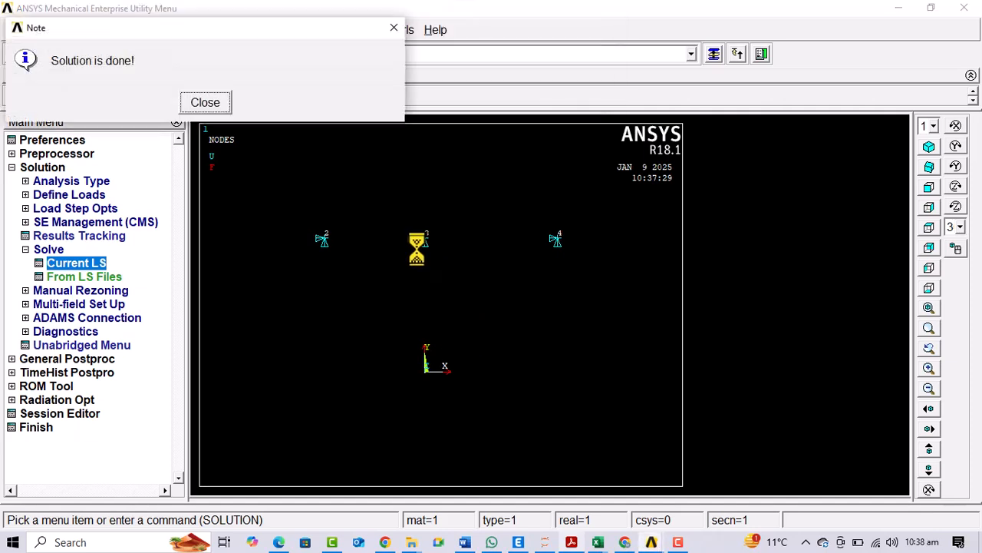
click(206, 103)
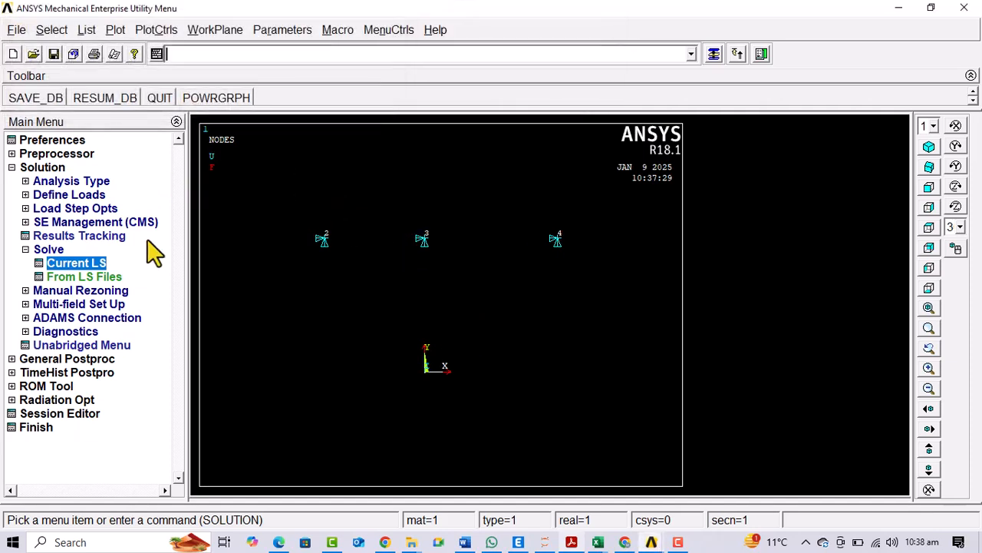
Step: List the nodal DOF solution for the X-component of displacement
click(42, 251)
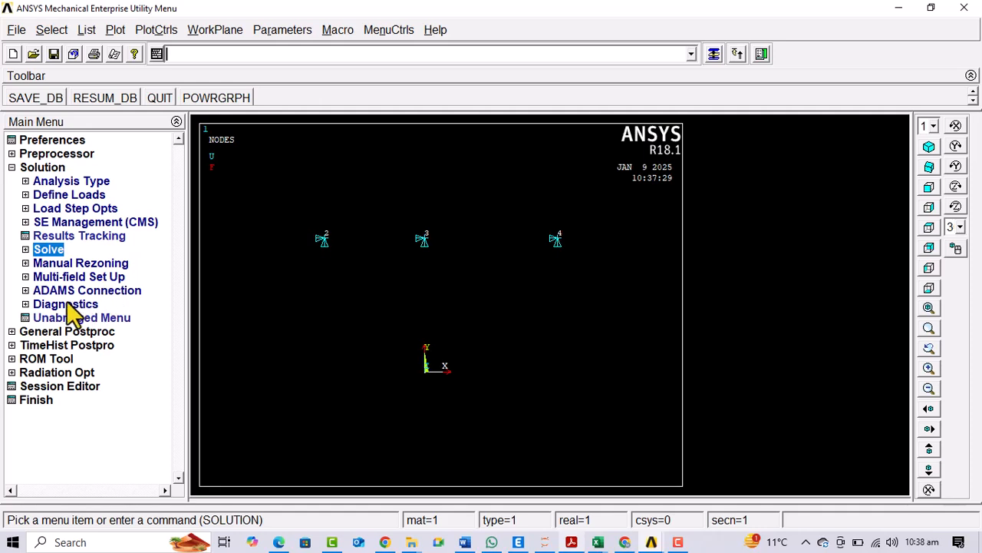
click(71, 334)
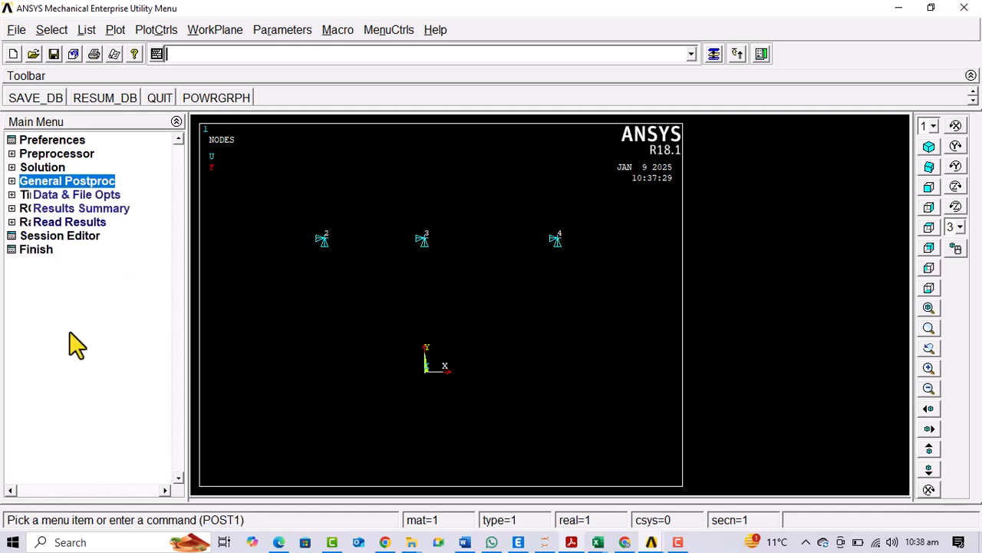
click(68, 265)
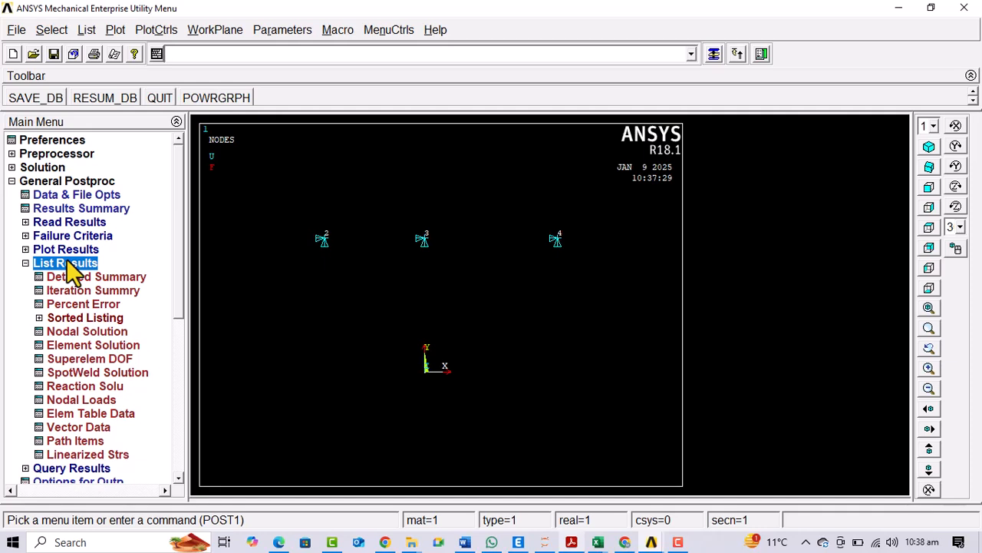
click(113, 331)
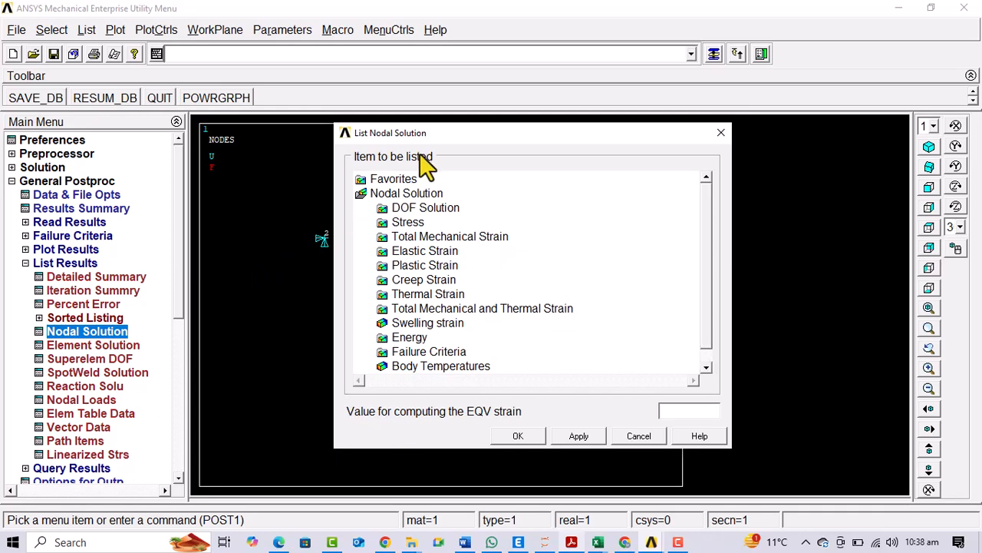
drag(435, 134, 632, 98)
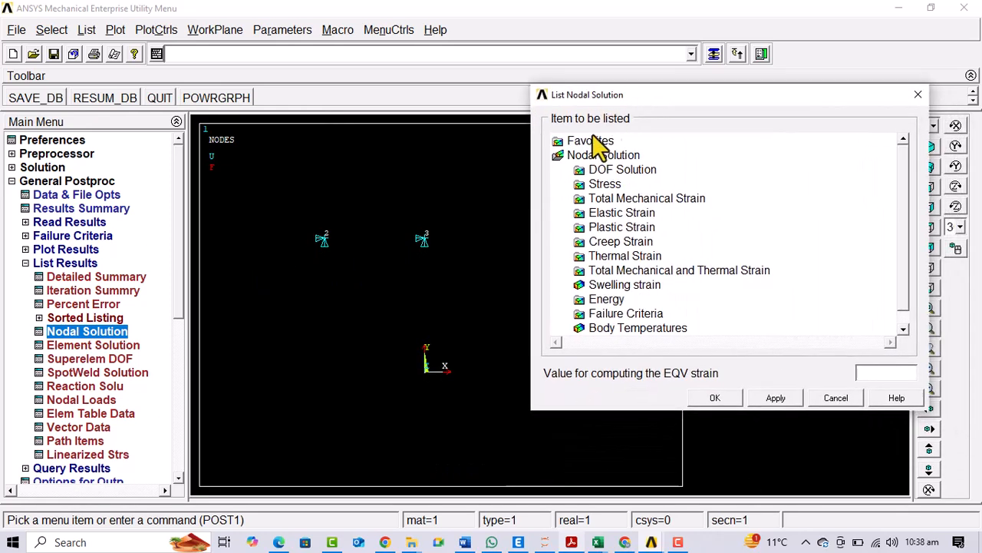
click(605, 186)
click(623, 170)
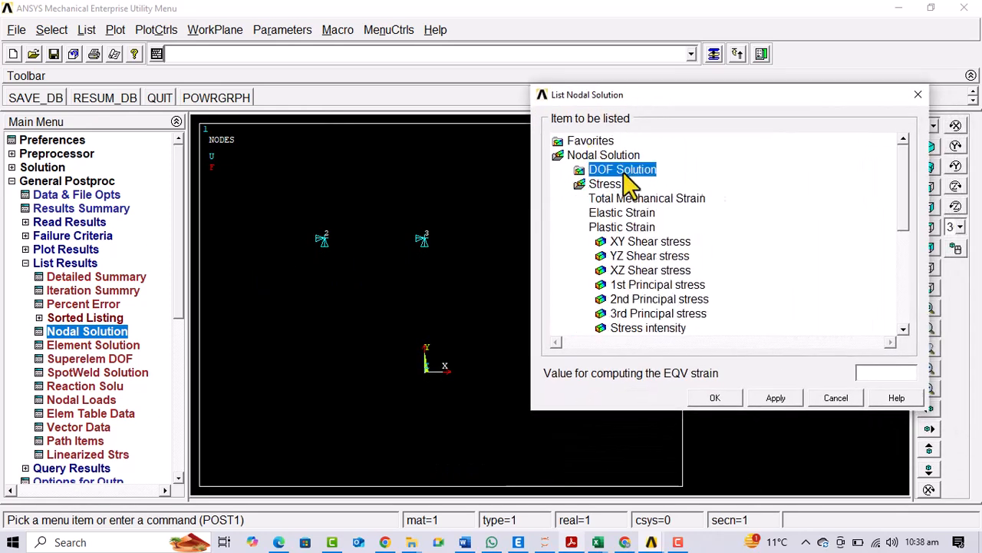
click(649, 186)
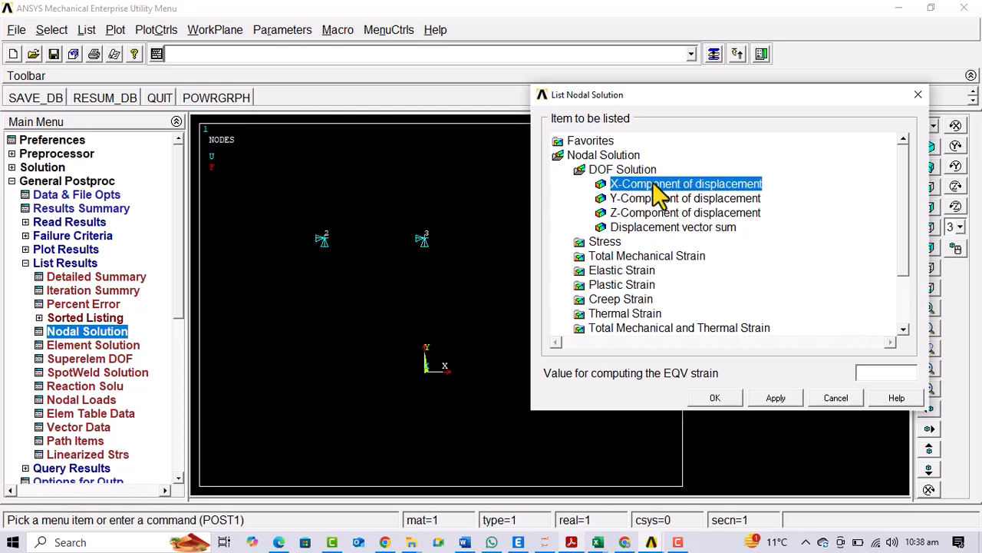
click(777, 398)
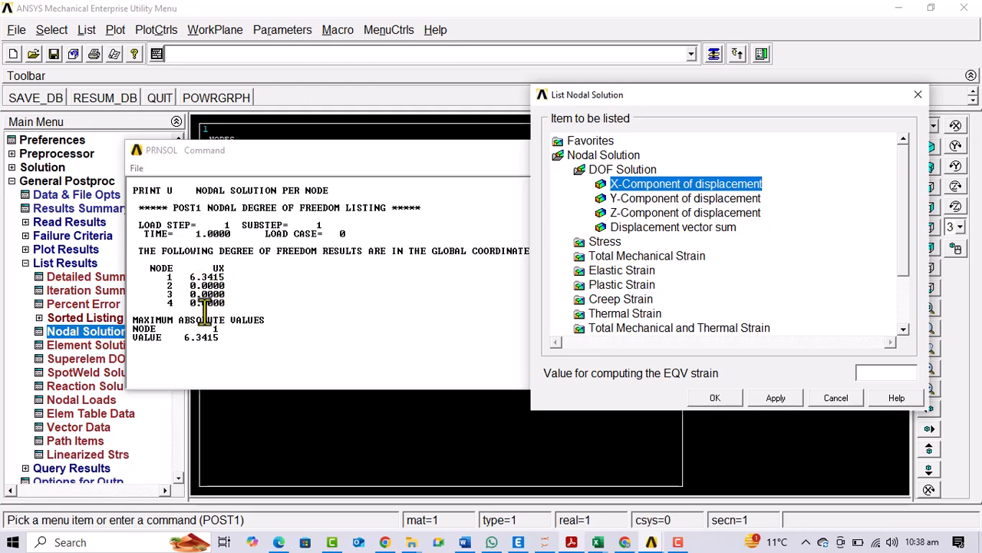
Step: List the nodal Y-component of displacement and close the displacement listings
click(623, 199)
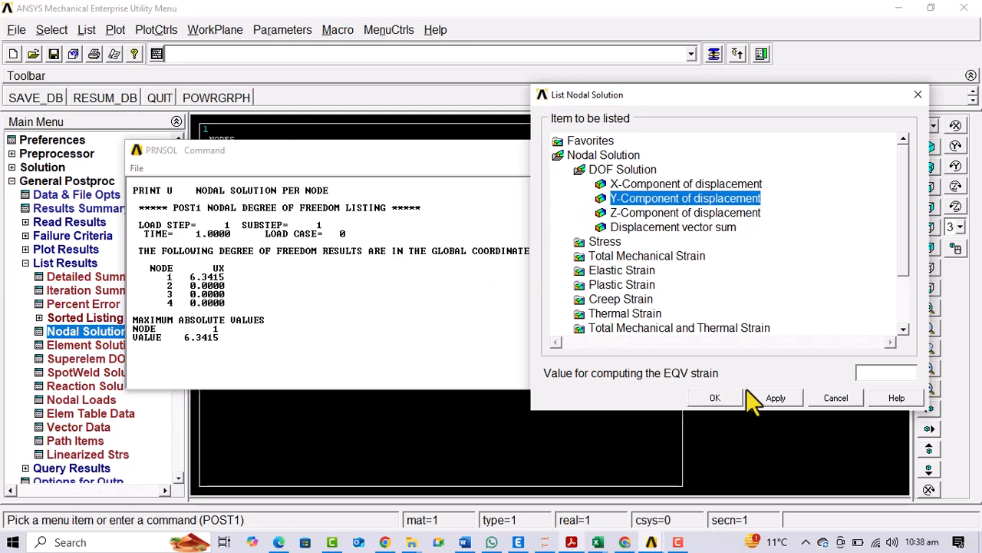
click(770, 400)
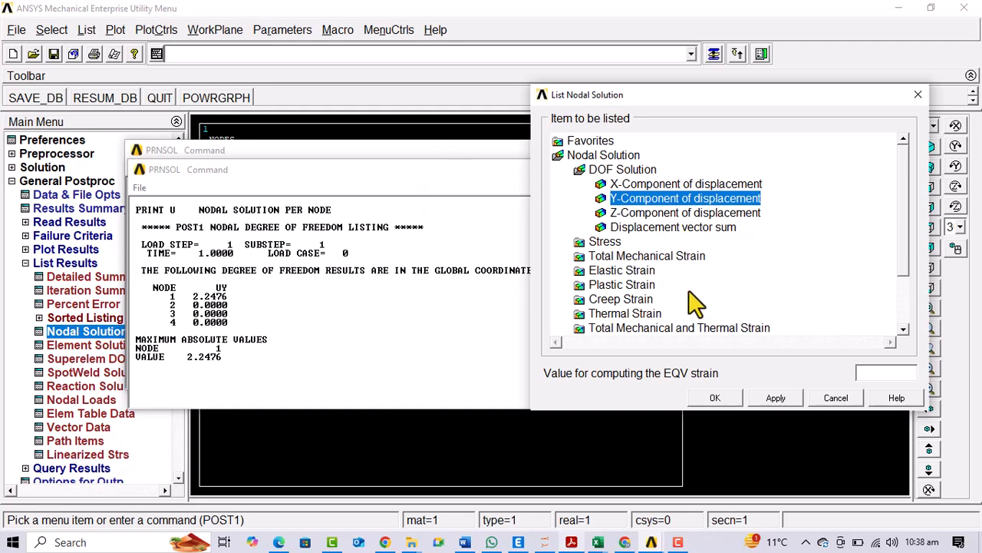
click(733, 399)
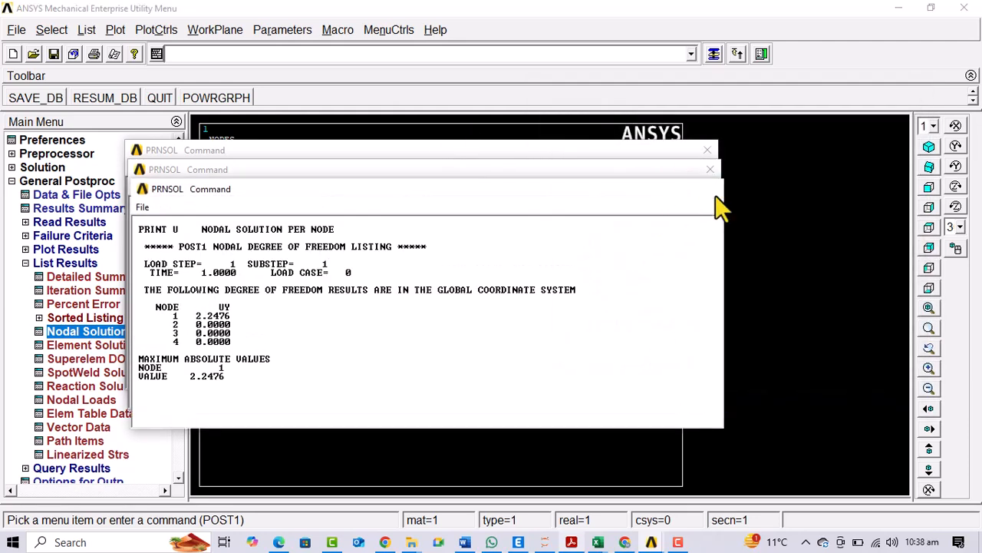
click(710, 168)
click(707, 150)
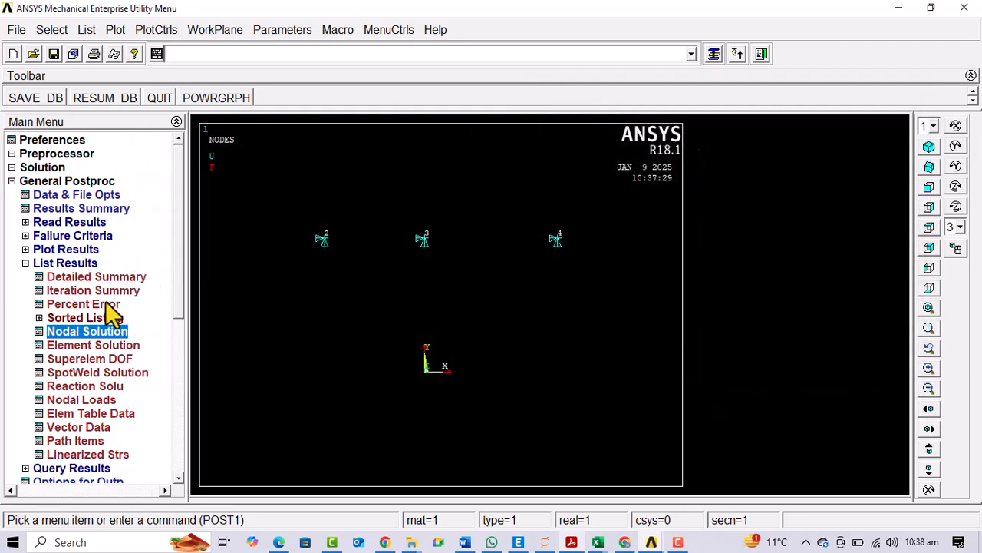
Step: List the reaction solution for all items at the supported nodes and close the listings
click(93, 386)
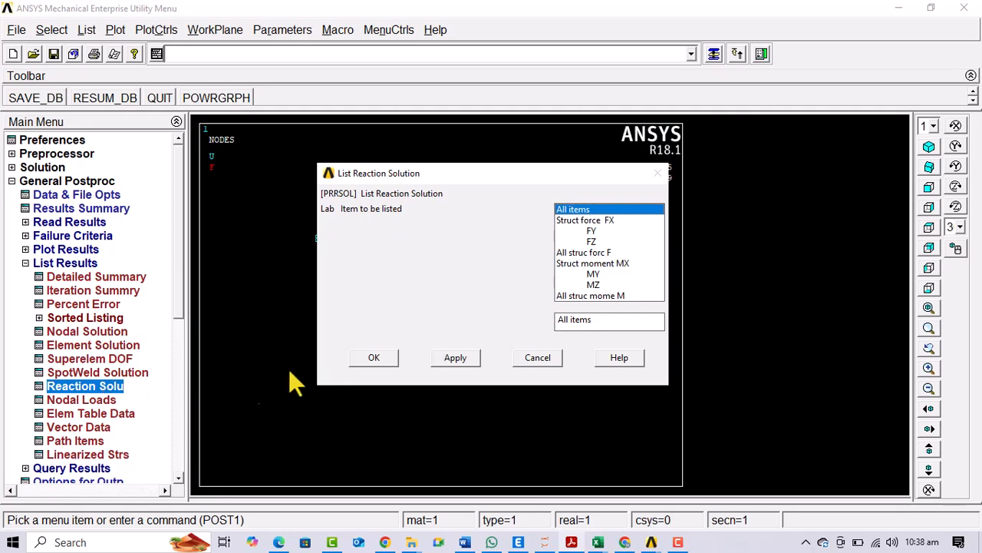
click(439, 364)
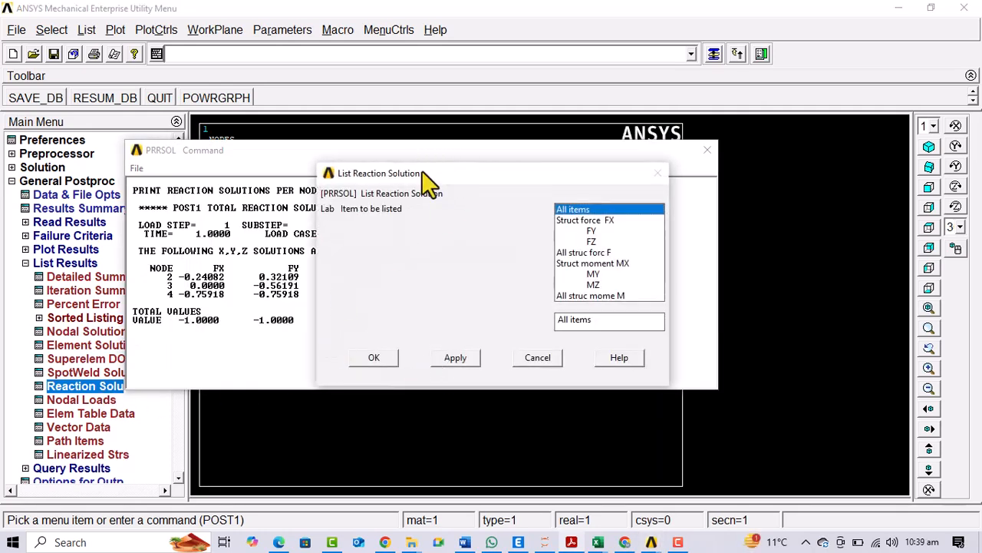
click(382, 359)
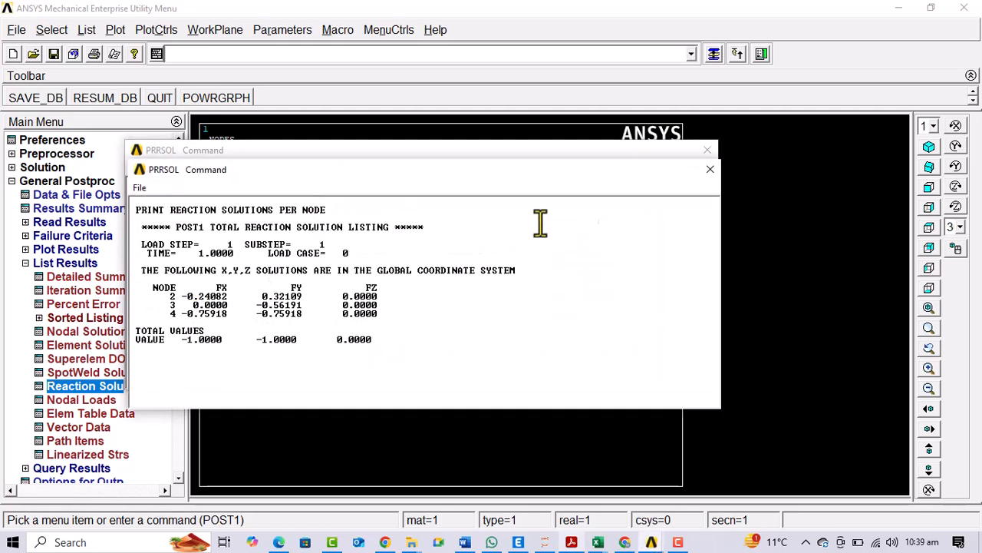
click(712, 169)
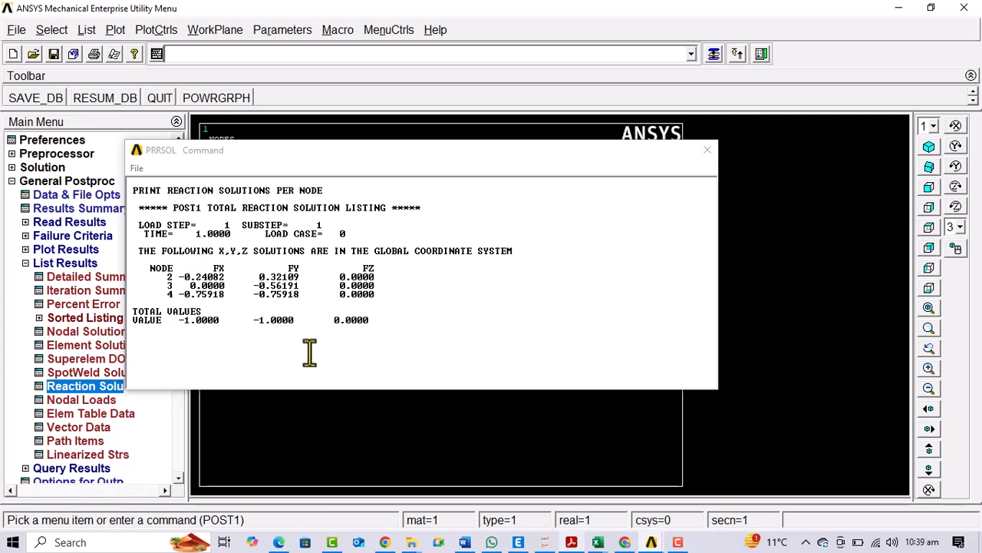
click(707, 149)
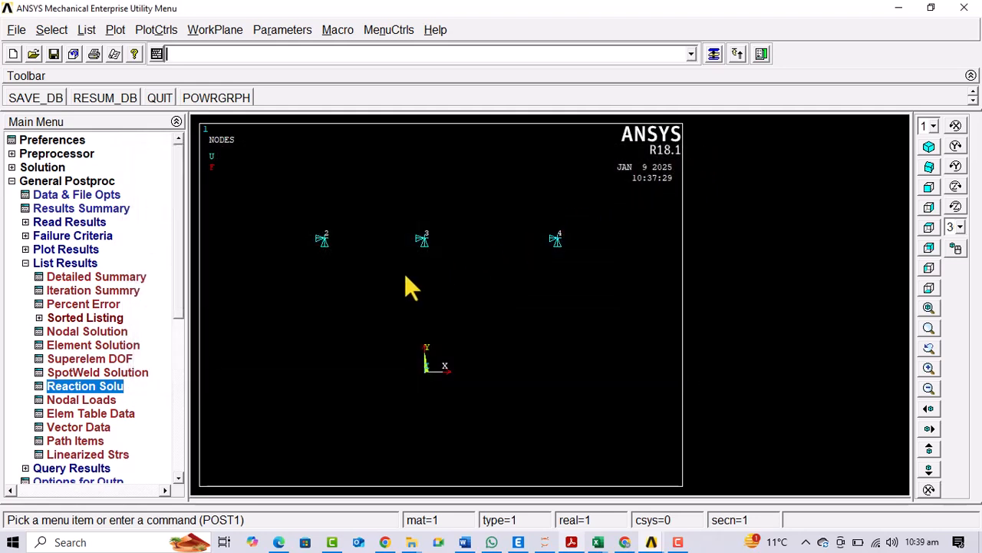